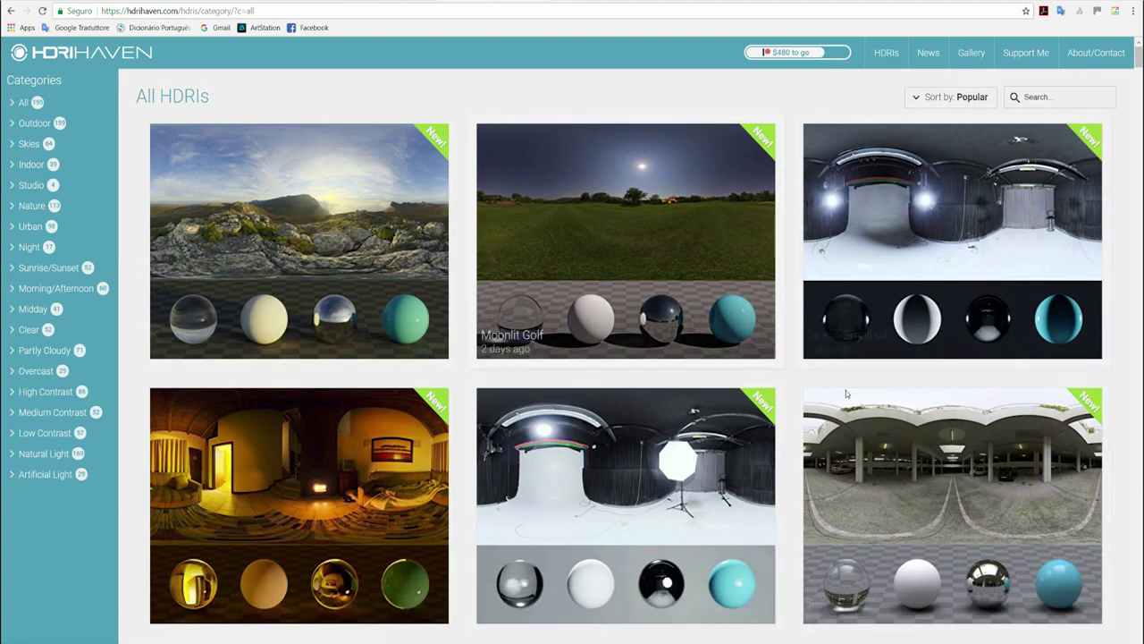
# - Open the Shady Patch forest HDRI page and check its download resolutions
pyautogui.scroll(-5, 1123, 400)
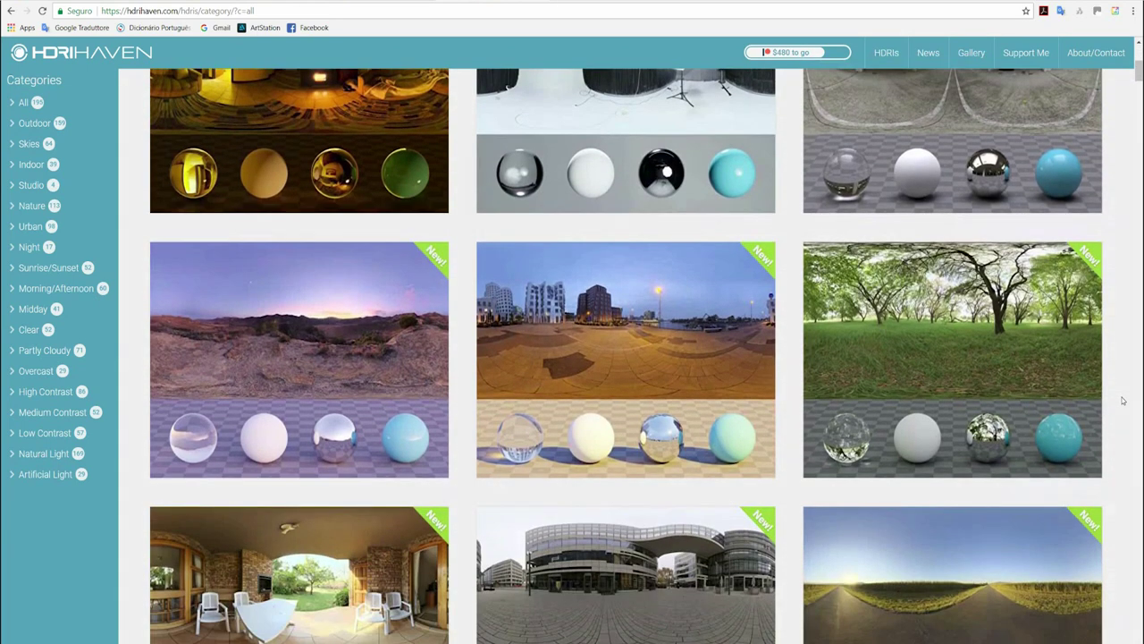
pyautogui.scroll(-3, 1123, 400)
pyautogui.scroll(3, 1122, 400)
pyautogui.click(981, 361)
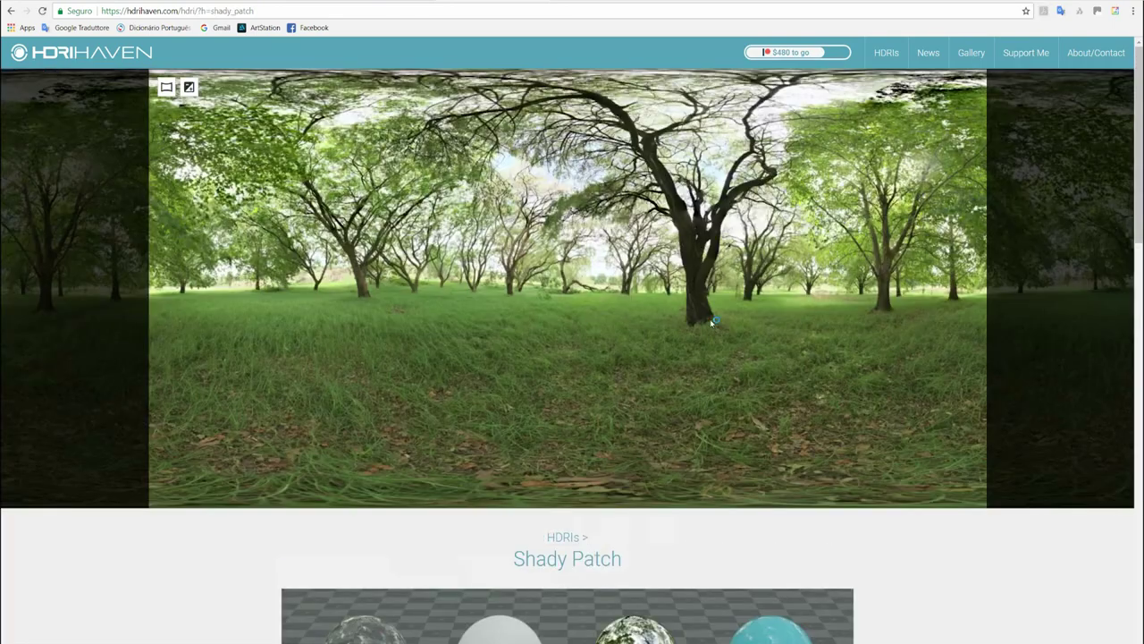
pyautogui.scroll(-5, 712, 322)
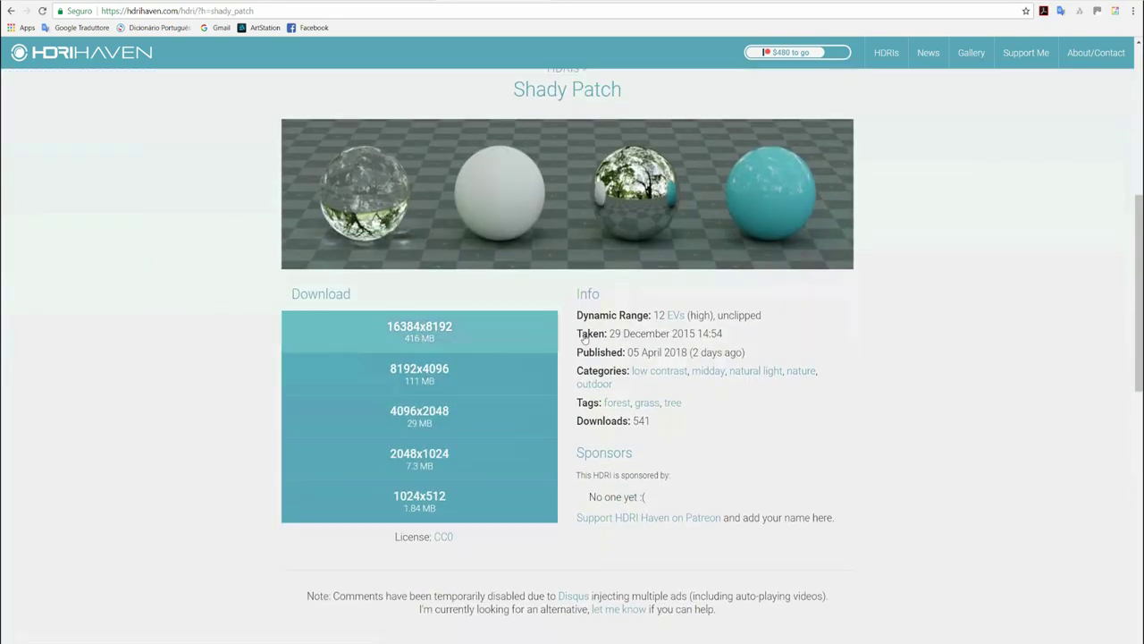
pyautogui.scroll(5, 952, 458)
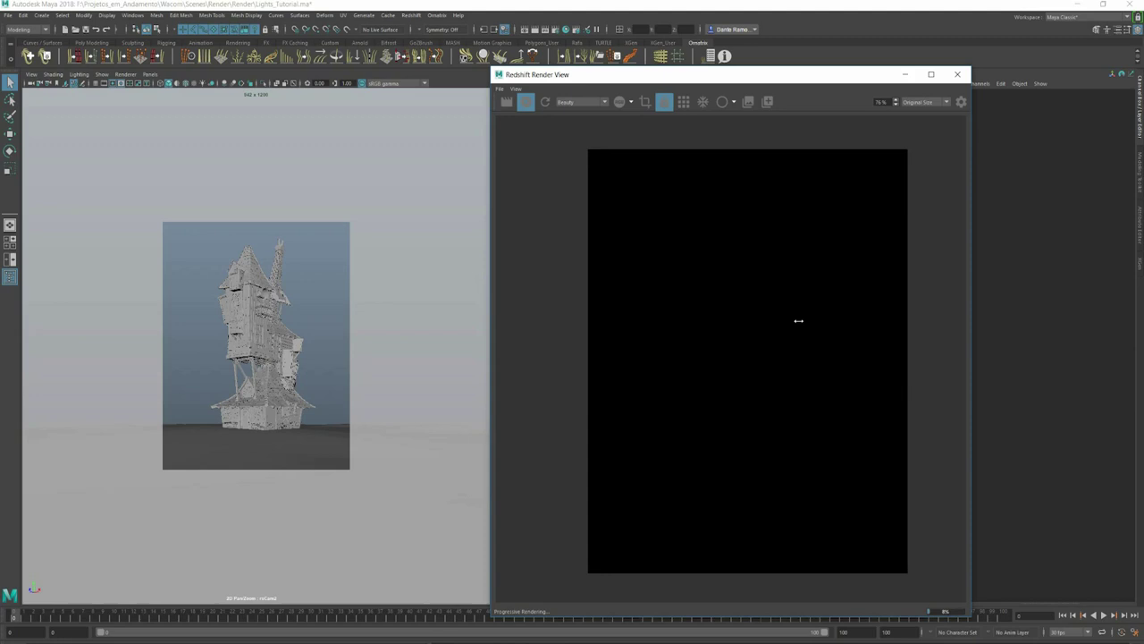
# - Run a Redshift IPR progressive render of the render camera beside the viewport
pyautogui.scroll(2, 799, 320)
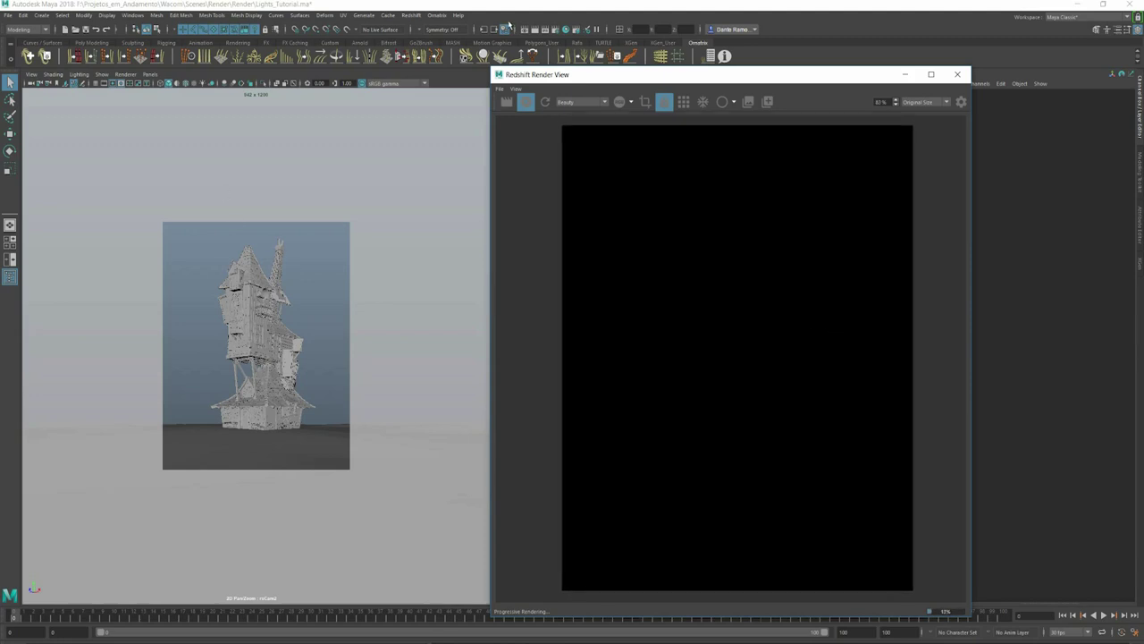
# - Create a Redshift Physical Sun & Sky from the Render Settings Output tab
pyautogui.click(556, 30)
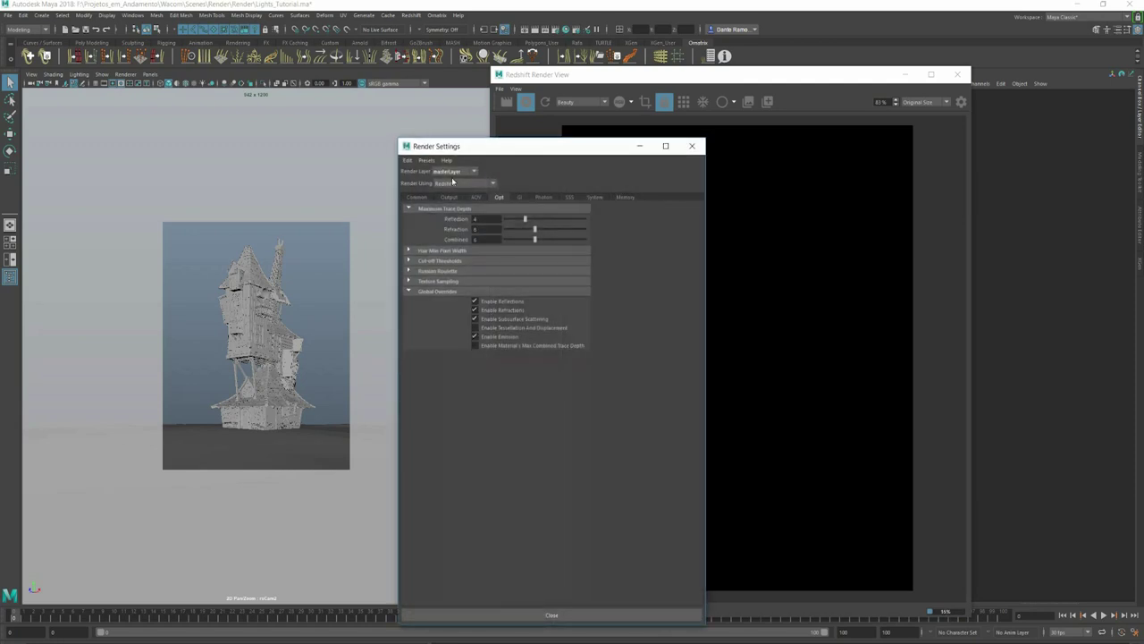
pyautogui.click(447, 197)
pyautogui.scroll(-2, 451, 527)
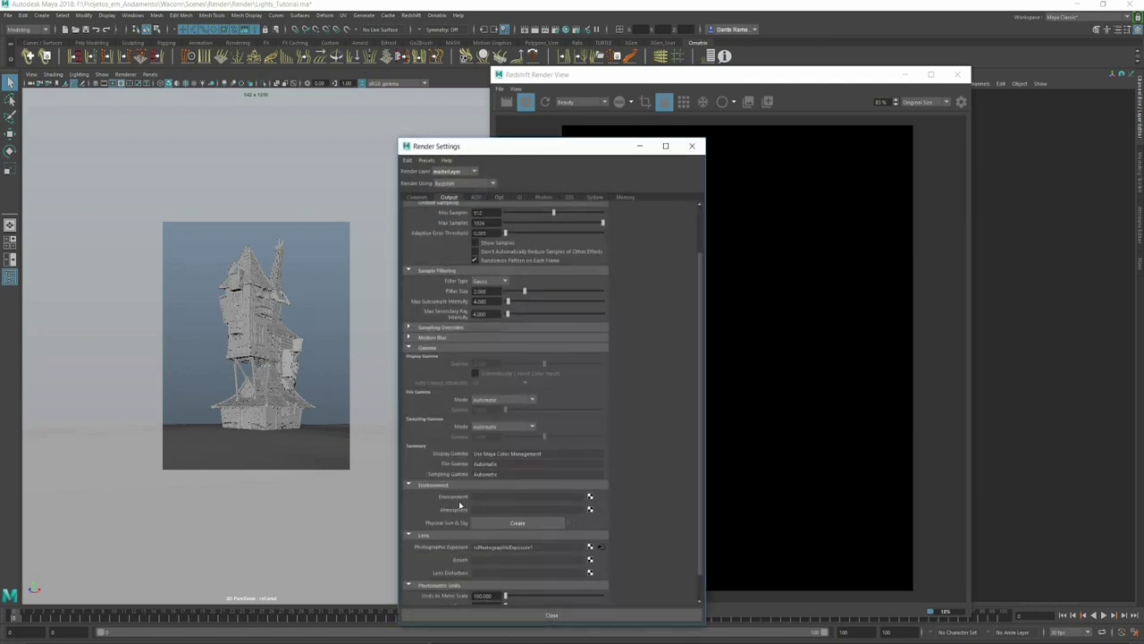
pyautogui.click(517, 523)
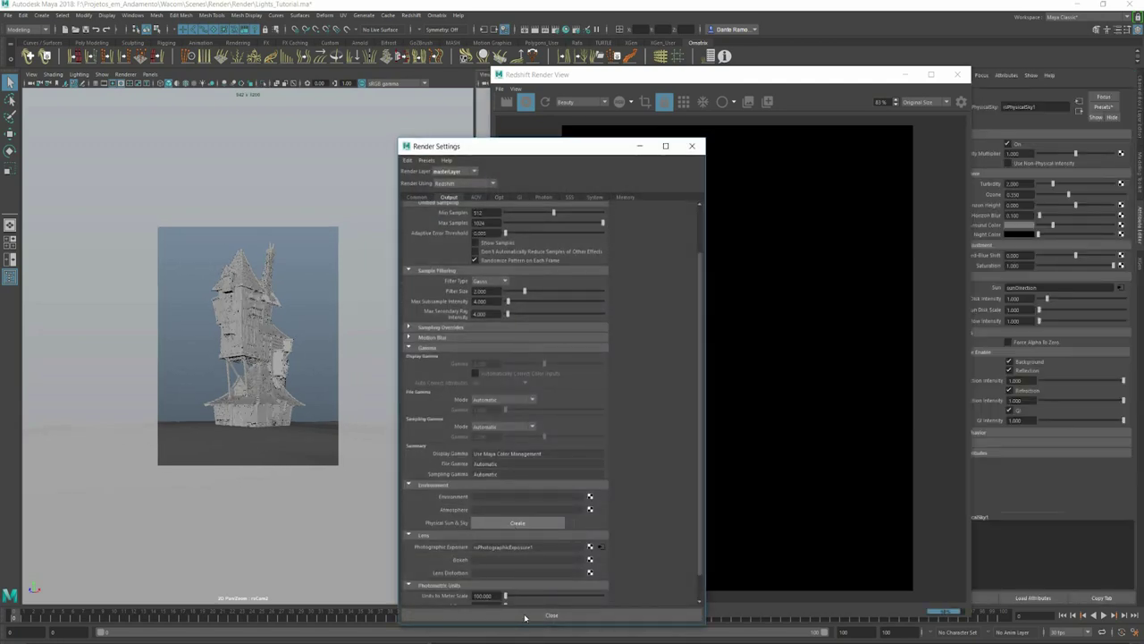
pyautogui.click(551, 615)
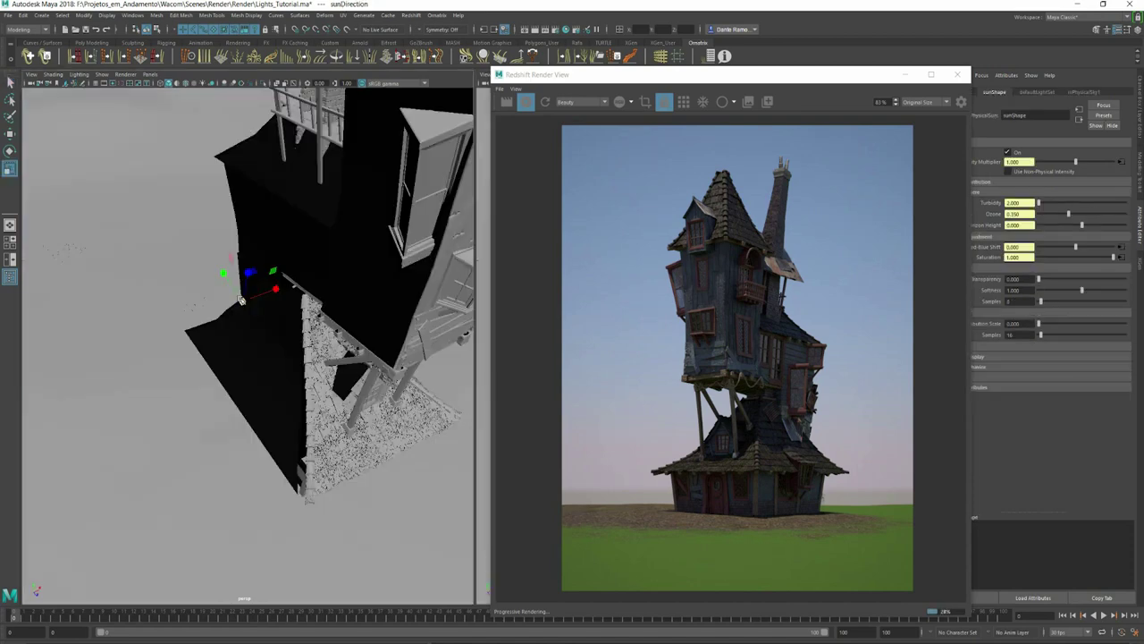
# - Move the sunDirection light down and to the right, then rotate it to re-angle sunlight
pyautogui.press('w')
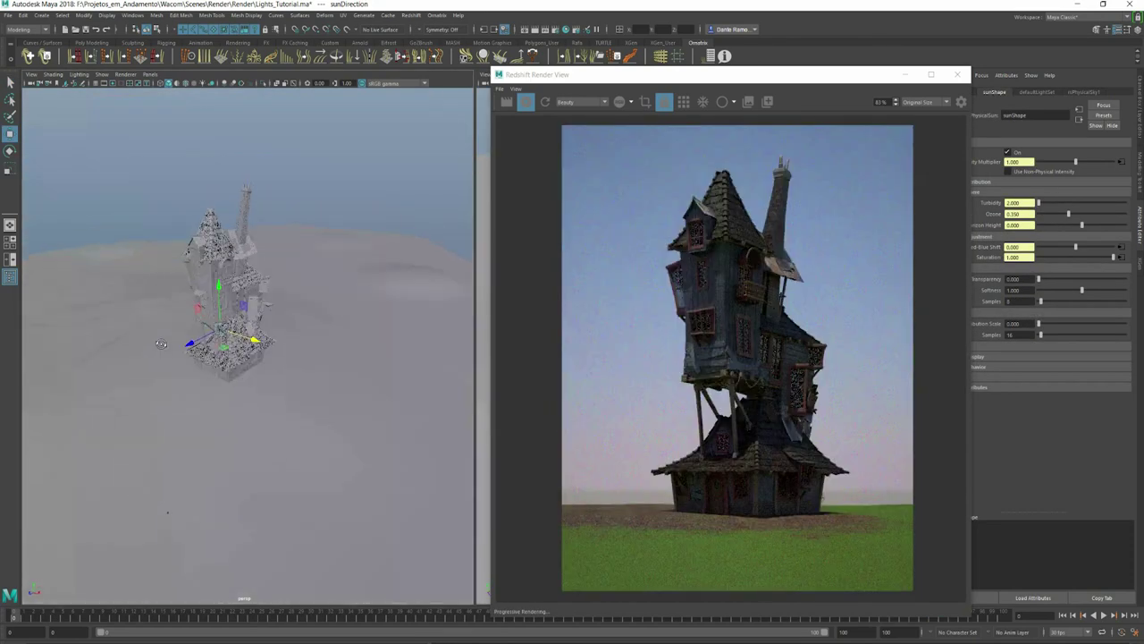
pyautogui.moveTo(91, 337); pyautogui.dragTo(153, 396)
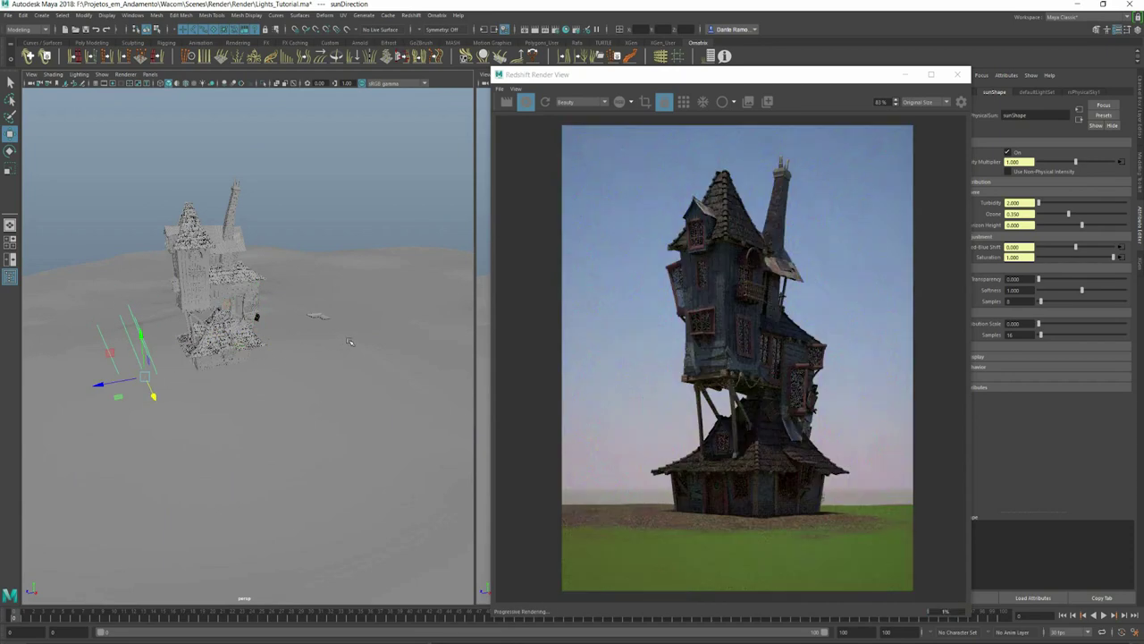
pyautogui.keyDown('alt'); pyautogui.moveTo(166, 334); pyautogui.dragTo(277, 338, button='middle'); pyautogui.keyUp('alt')
pyautogui.keyDown('alt'); pyautogui.moveTo(276, 339); pyautogui.dragTo(313, 344, button='right'); pyautogui.keyUp('alt')
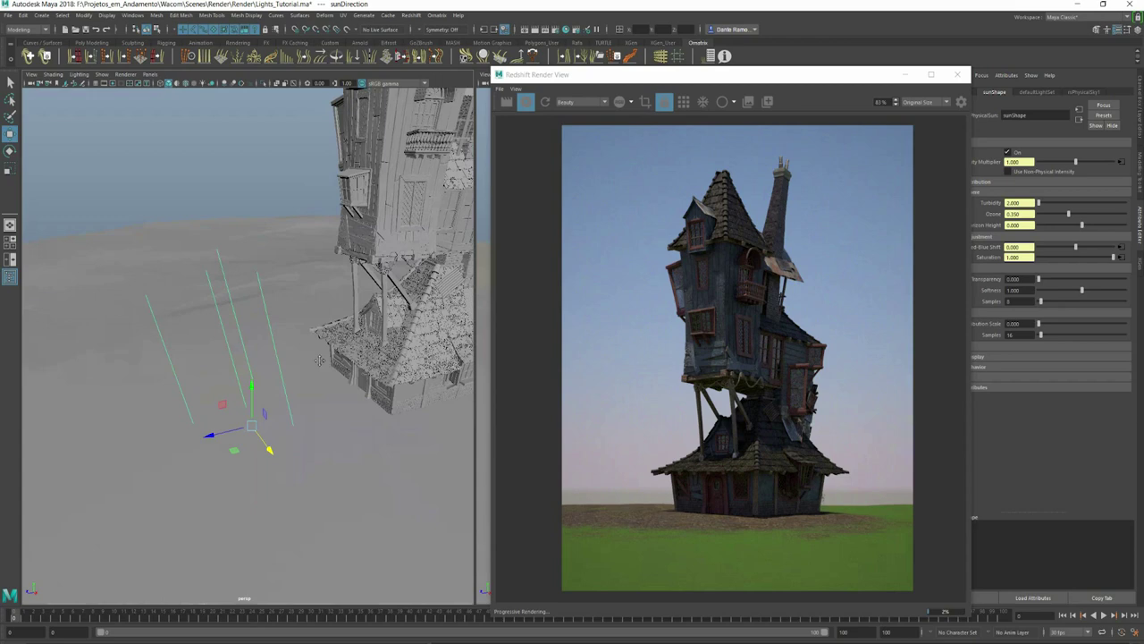
pyautogui.keyDown('alt'); pyautogui.moveTo(260, 353); pyautogui.dragTo(177, 386); pyautogui.keyUp('alt')
pyautogui.press('e')
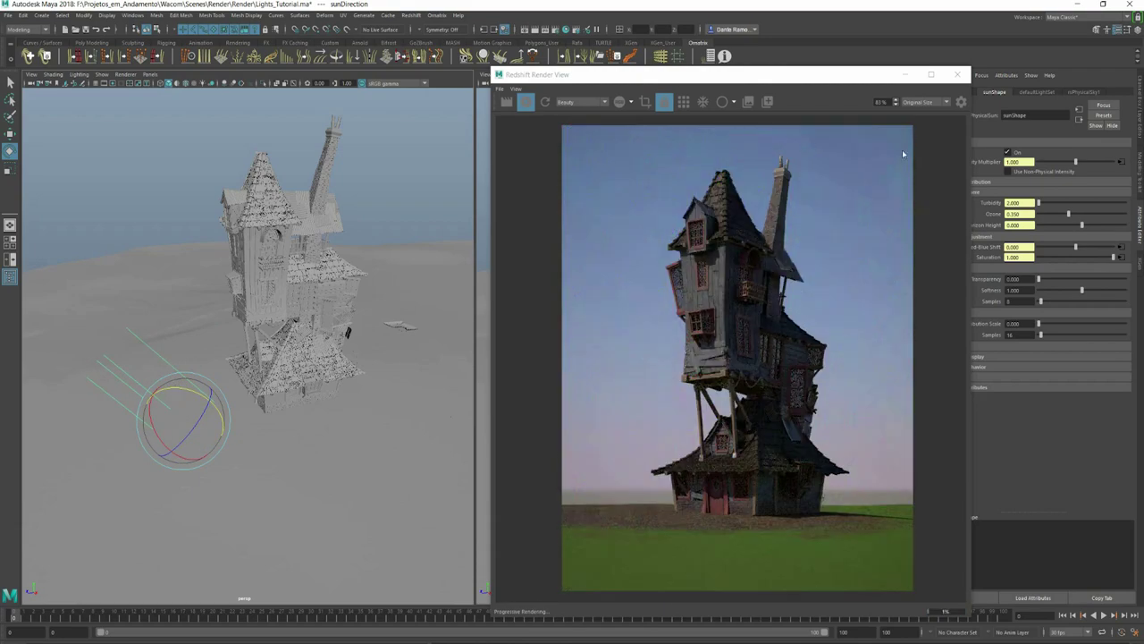
pyautogui.scroll(5, 705, 246)
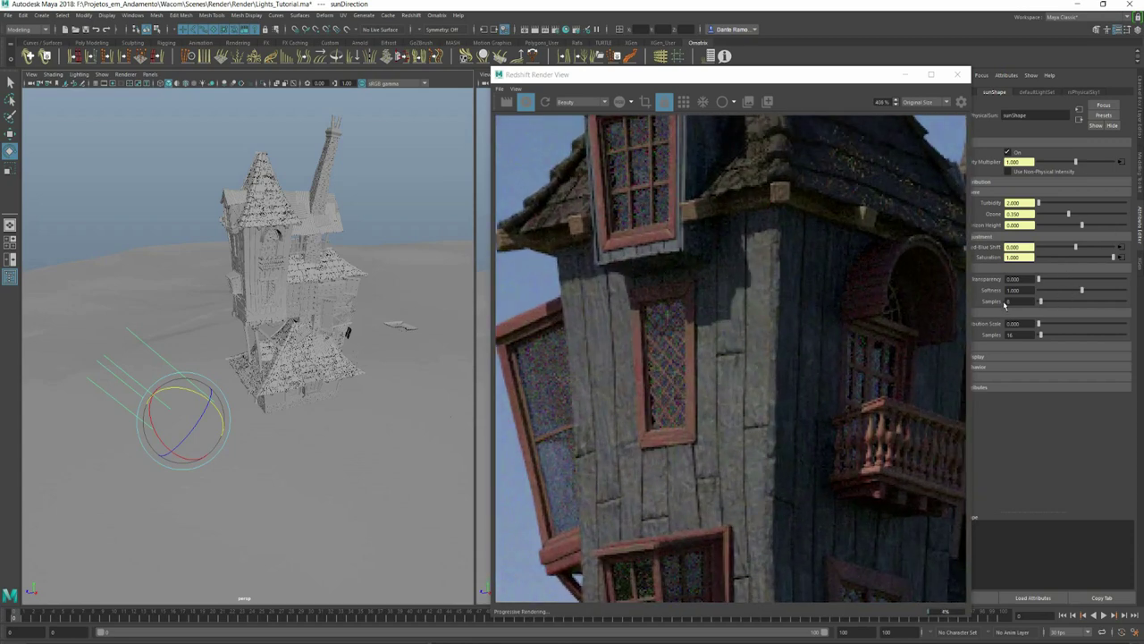
# - Set the rsPhysicalSky1 Sun Disk Scale to 20
pyautogui.click(1122, 163)
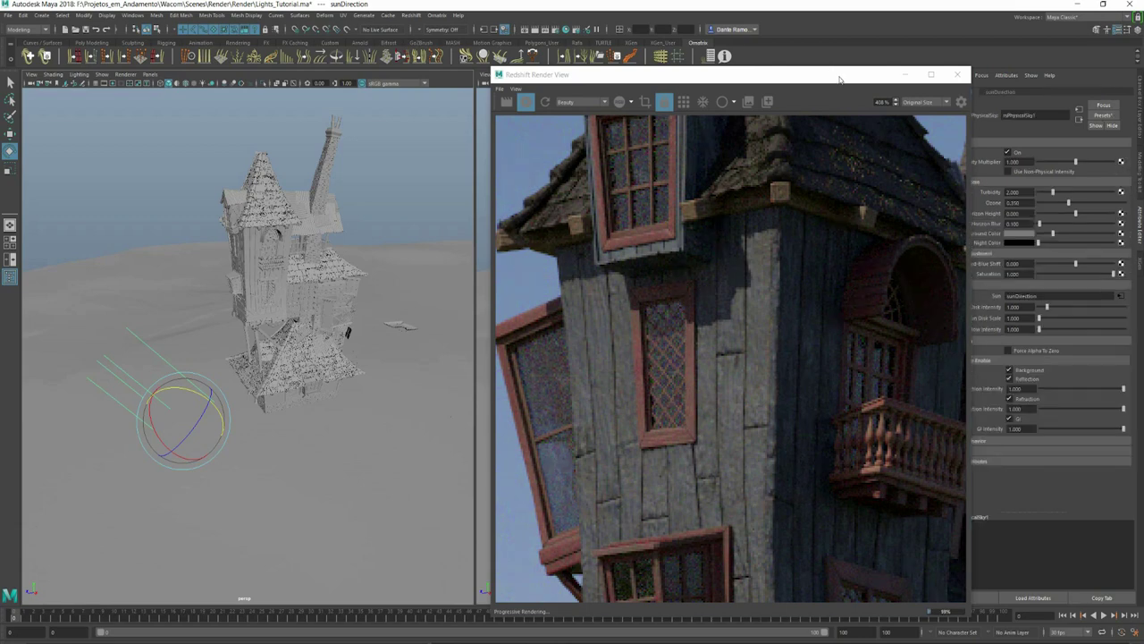
pyautogui.moveTo(841, 79); pyautogui.dragTo(793, 68)
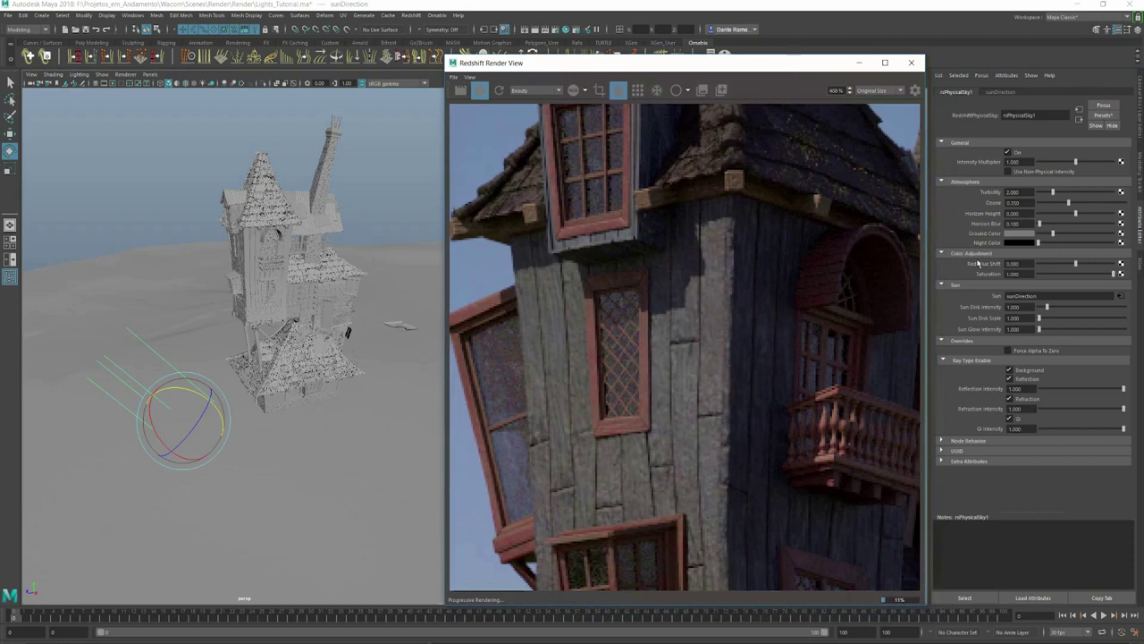
pyautogui.click(1012, 317)
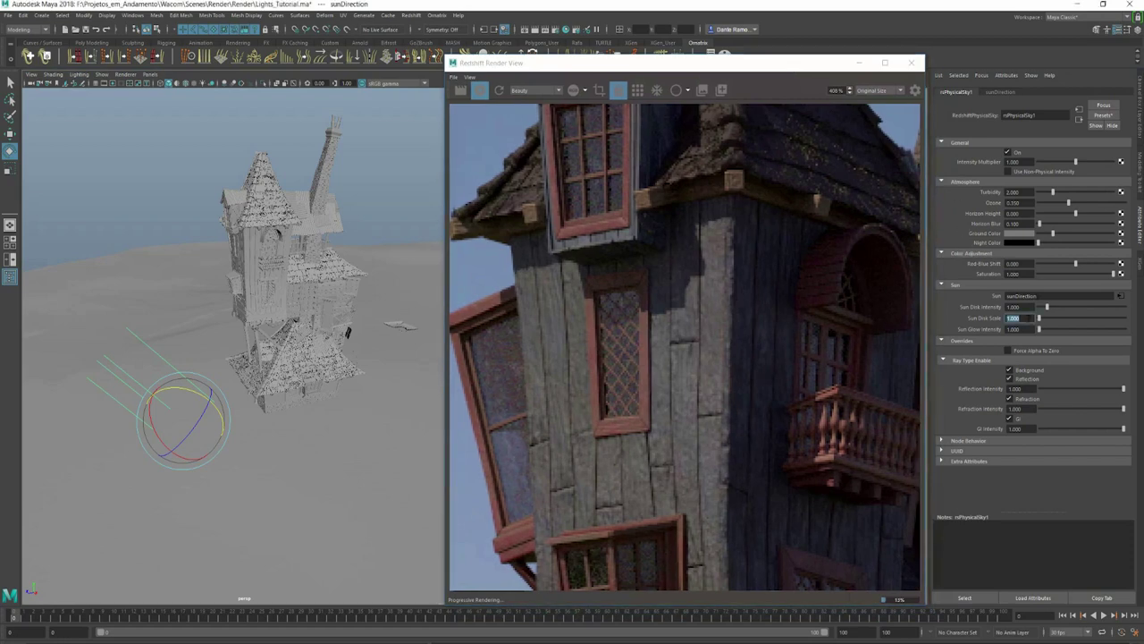
pyautogui.write('10')
pyautogui.press('Return')
pyautogui.write('2')
pyautogui.press('Return')
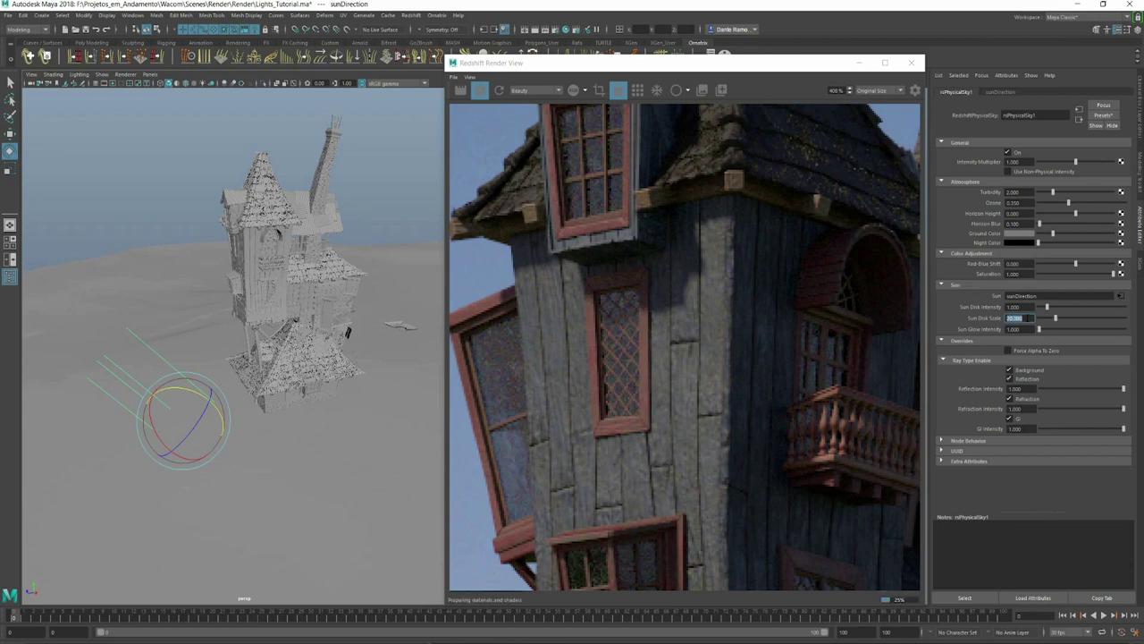
# - Add a Redshift Dome Light to the scene
pyautogui.scroll(-10, 757, 336)
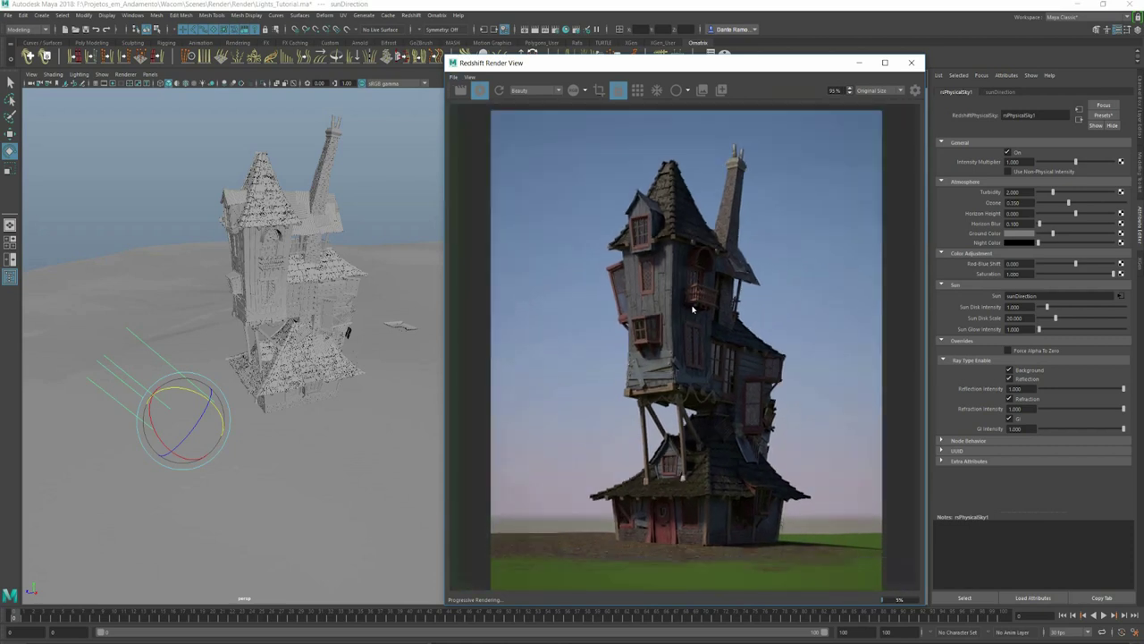
pyautogui.scroll(-1, 721, 313)
pyautogui.scroll(-2, 724, 313)
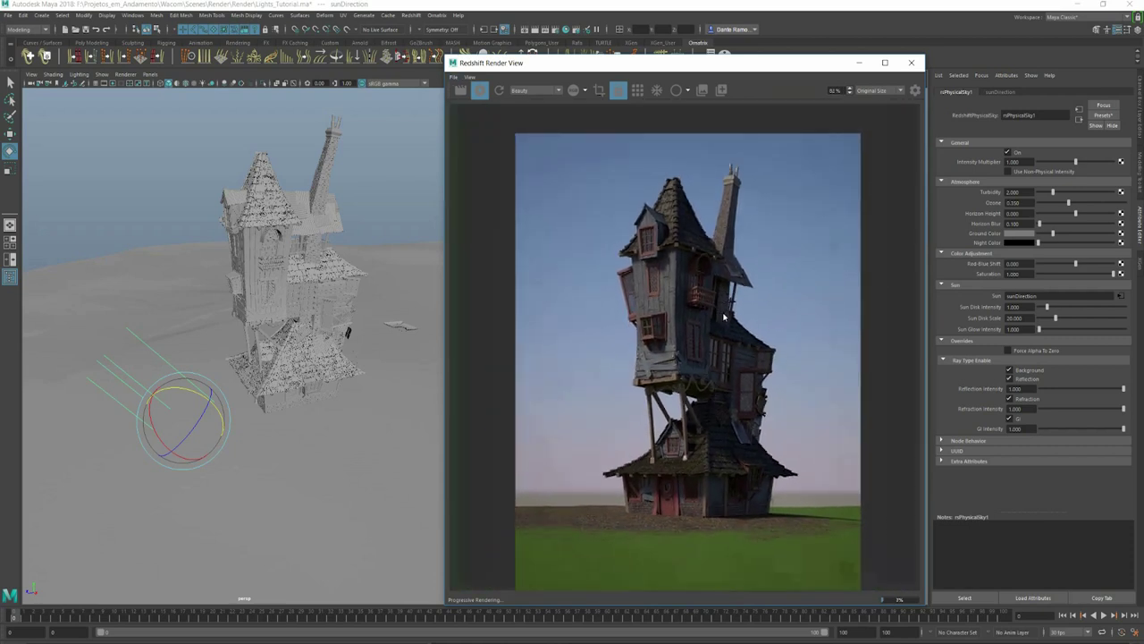
pyautogui.scroll(1, 715, 333)
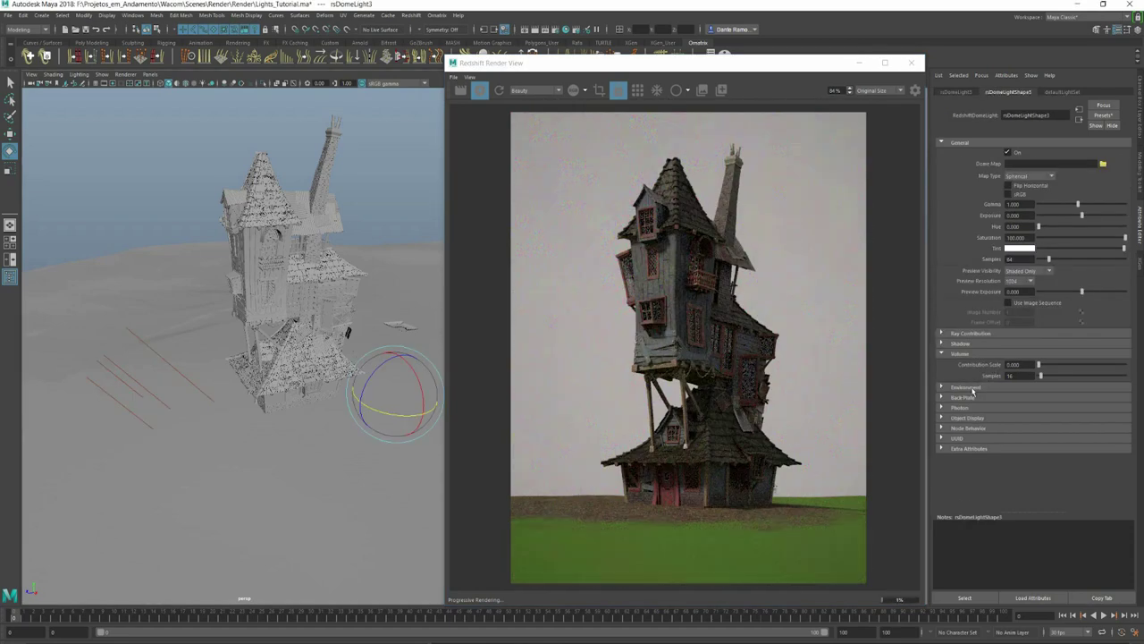
# - Turn off rsDomeLight3's background, load the Shady Patch .hdr as its dome map, rotate it on Y
pyautogui.click(1007, 396)
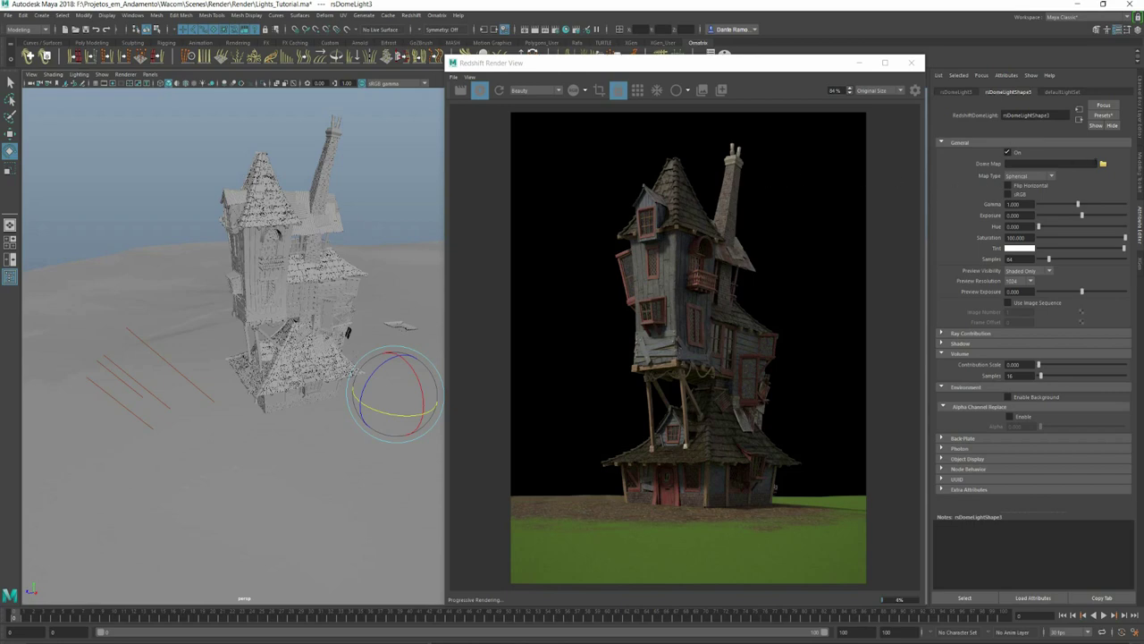
pyautogui.click(1103, 165)
pyautogui.doubleClick(517, 207)
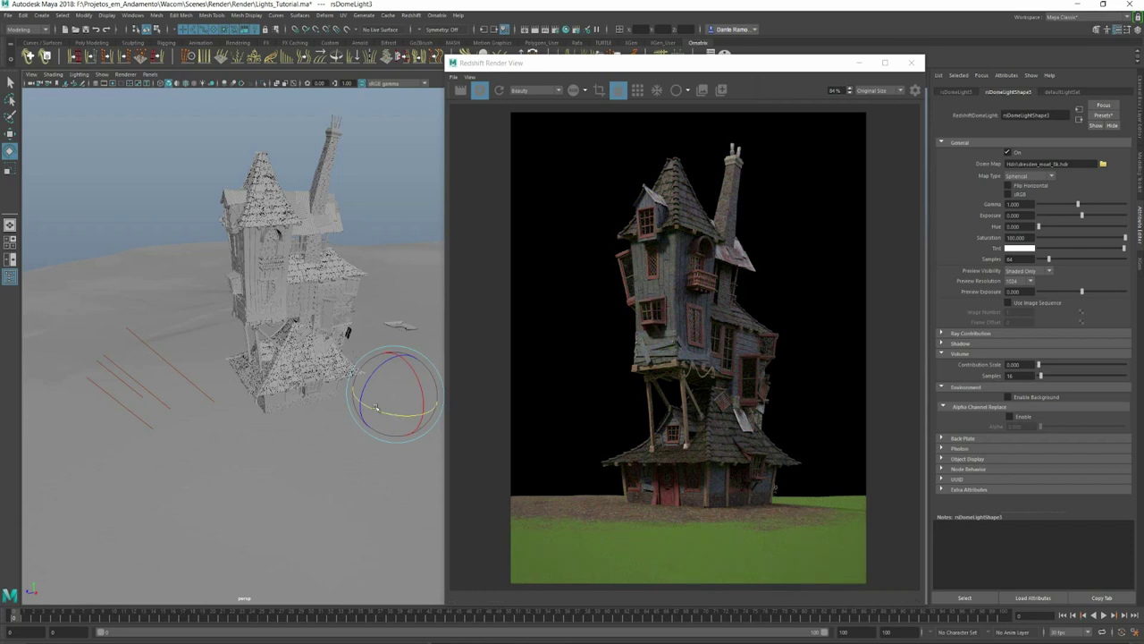
pyautogui.moveTo(397, 416); pyautogui.dragTo(420, 407)
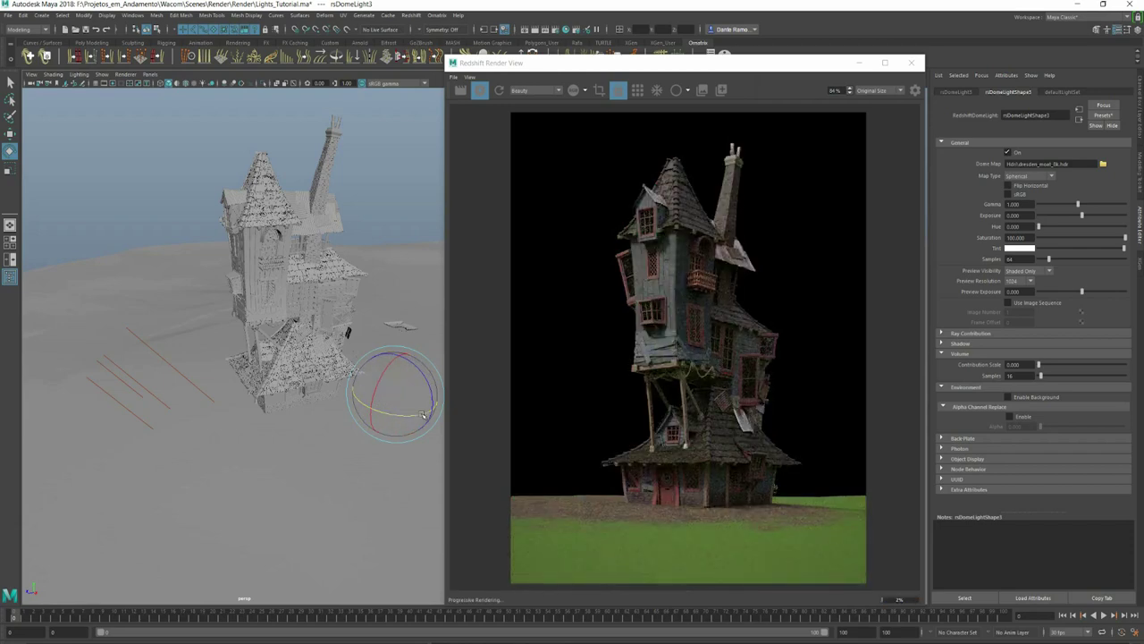
# - Move rsDomeLight3 down and to the left, then rotate it for darker lighting
pyautogui.moveTo(424, 414)
pyautogui.mouseDown()
pyautogui.moveTo(393, 419)
pyautogui.moveTo(431, 409)
pyautogui.mouseUp()
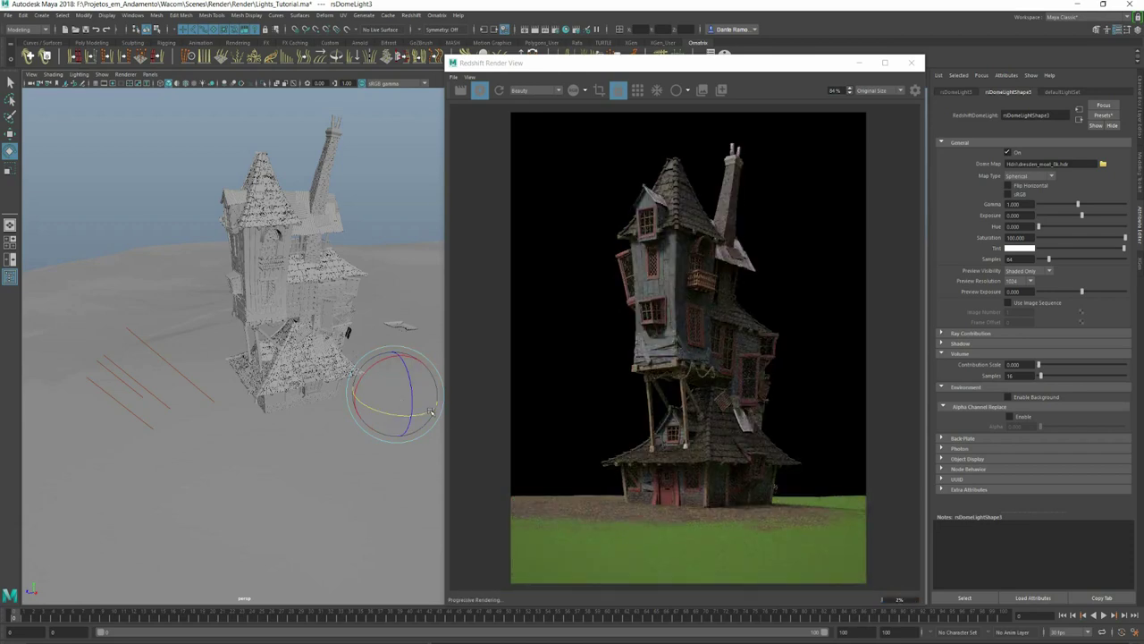
pyautogui.click(133, 331)
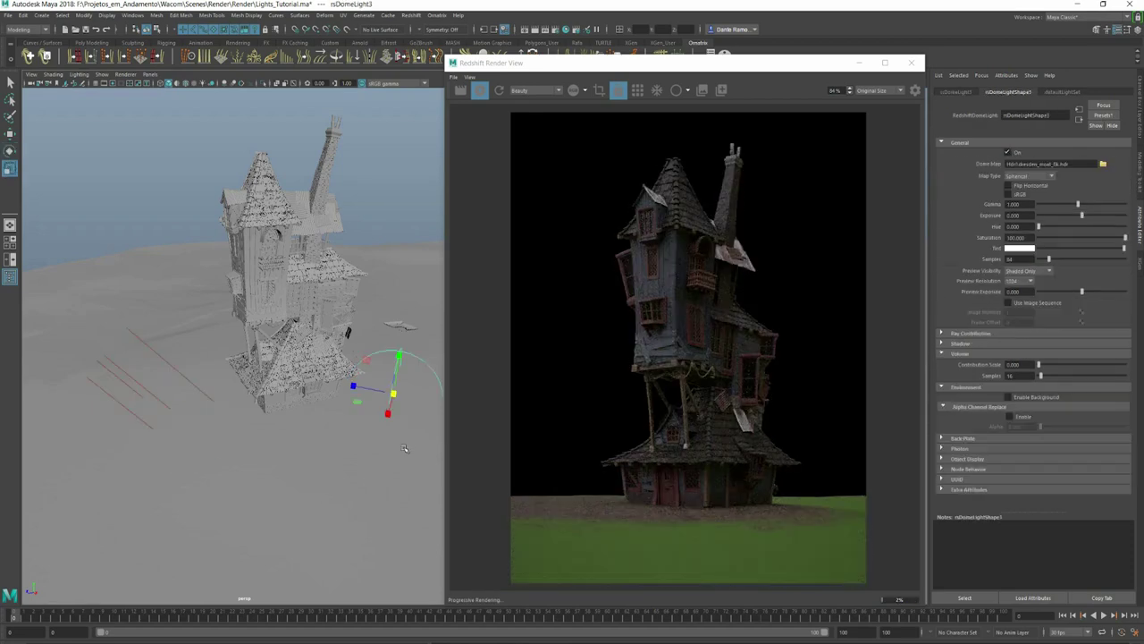
pyautogui.press('w')
pyautogui.moveTo(389, 413); pyautogui.dragTo(295, 447)
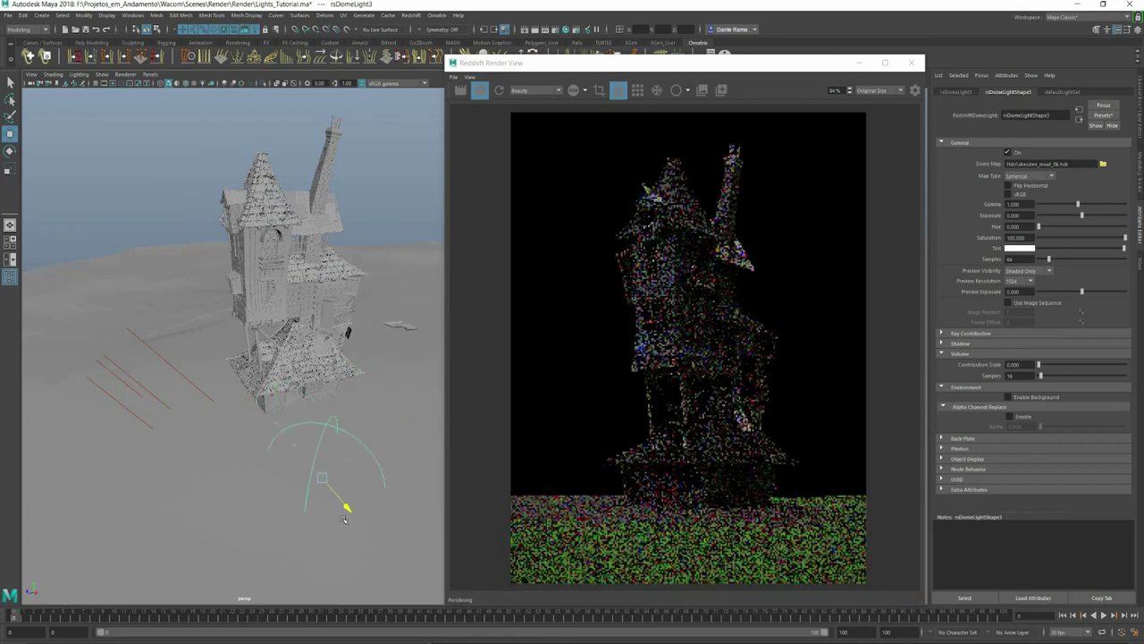
pyautogui.press('e')
pyautogui.moveTo(349, 512); pyautogui.dragTo(360, 499)
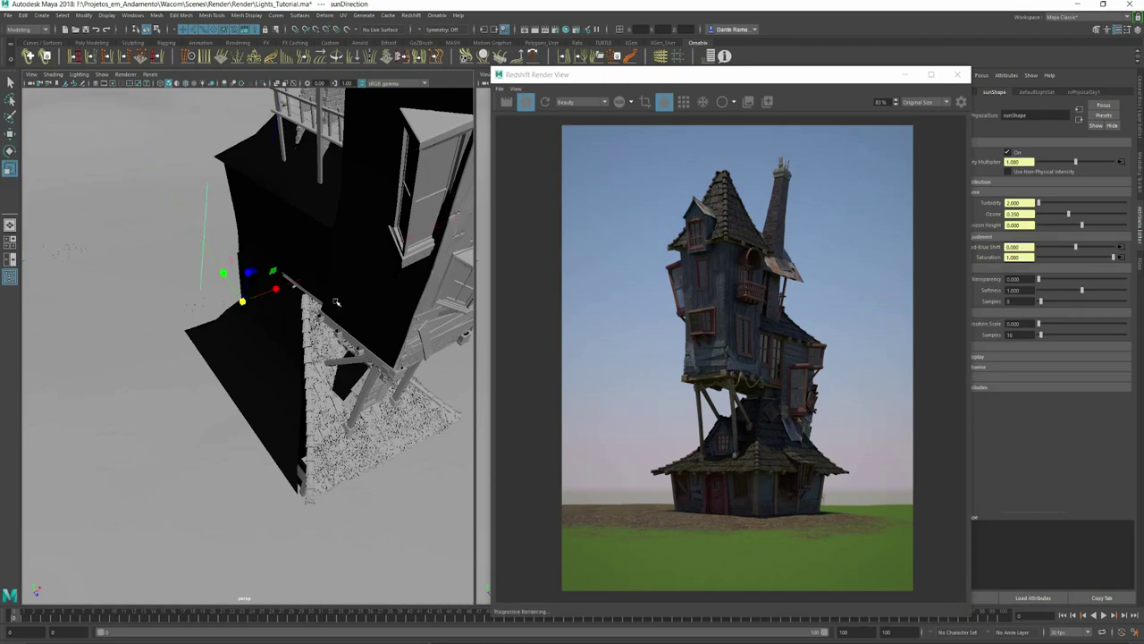
# - Move the sun light to the left and rotate it to point left at the house
pyautogui.press('w')
pyautogui.moveTo(244, 295); pyautogui.dragTo(177, 377)
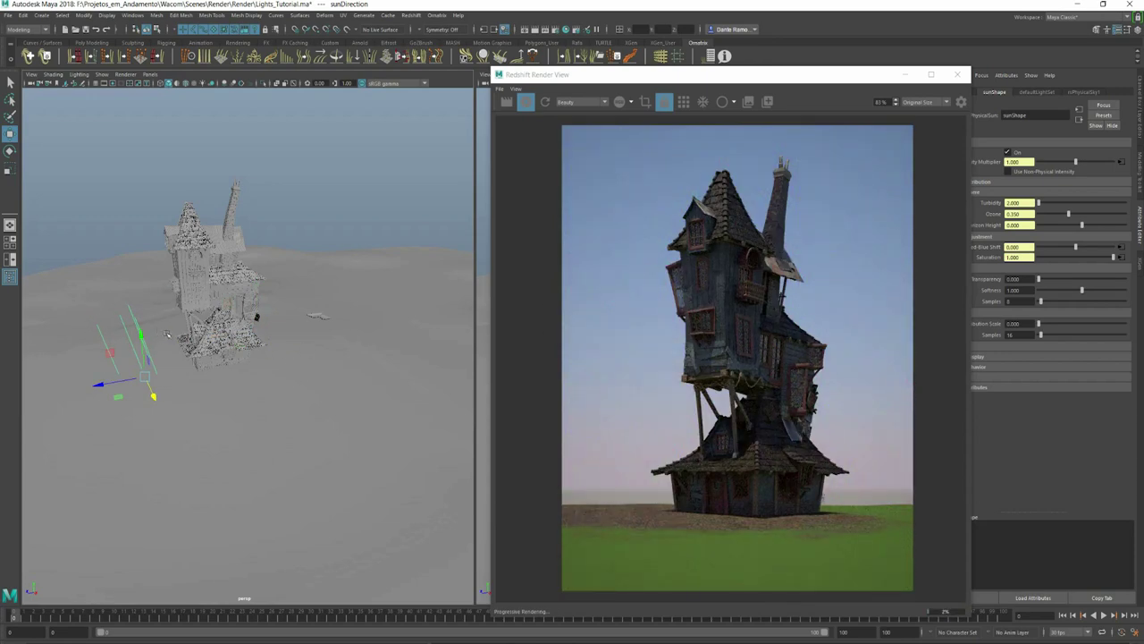
pyautogui.keyDown('alt'); pyautogui.moveTo(413, 342); pyautogui.dragTo(252, 338, button='right'); pyautogui.keyUp('alt')
pyautogui.keyDown('alt'); pyautogui.moveTo(251, 338); pyautogui.dragTo(224, 362, button='middle'); pyautogui.keyUp('alt')
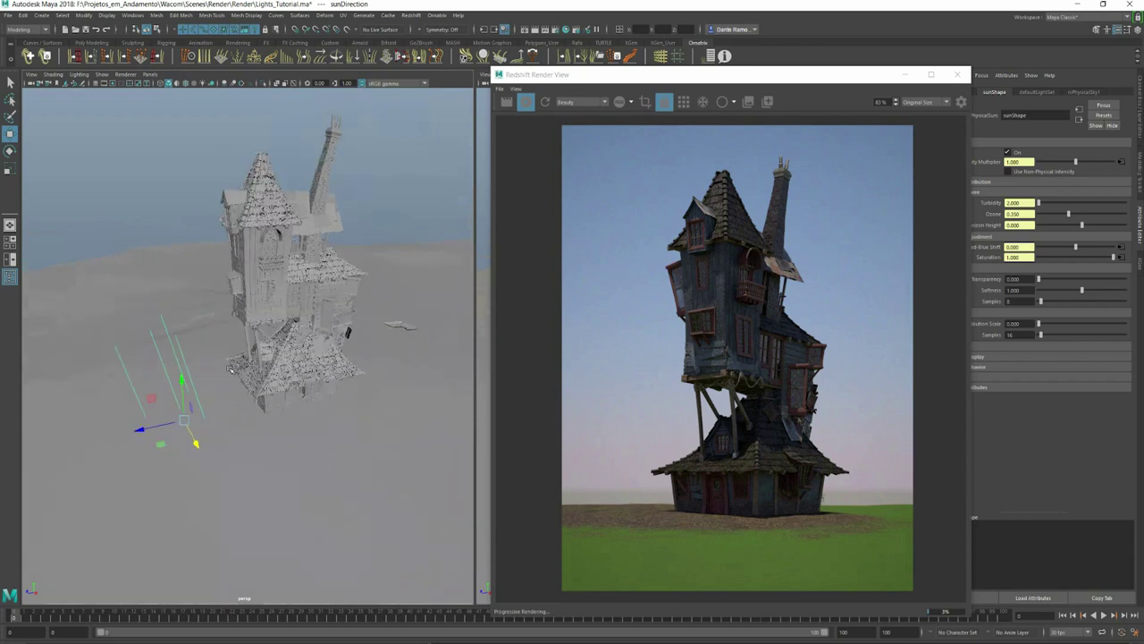
pyautogui.press('e')
pyautogui.moveTo(195, 380); pyautogui.dragTo(197, 382)
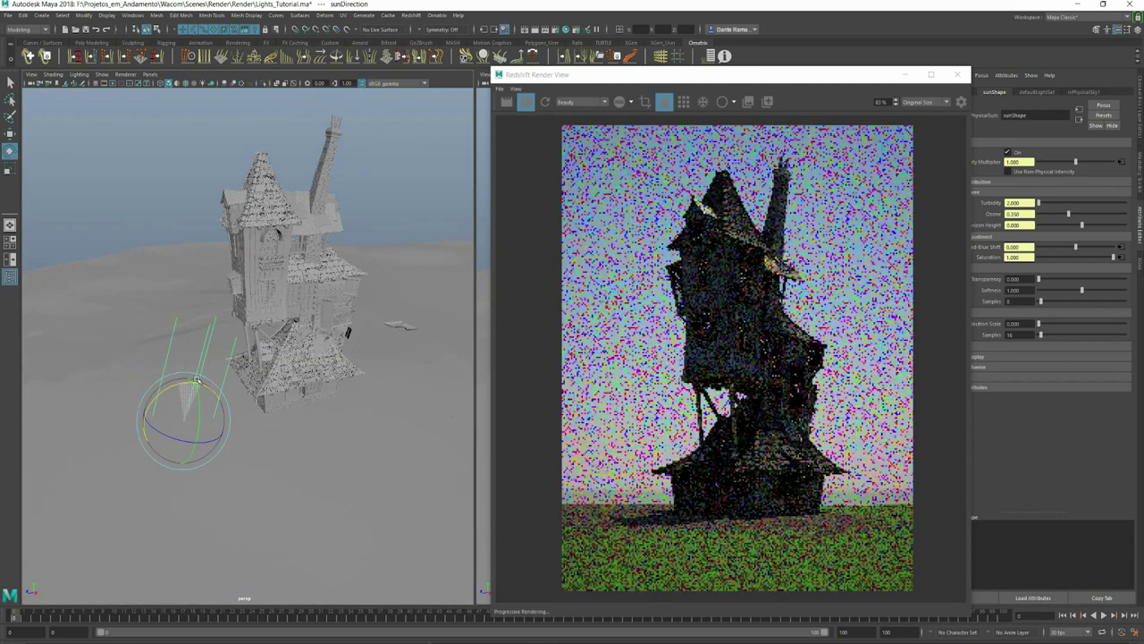
pyautogui.moveTo(197, 380); pyautogui.dragTo(118, 393)
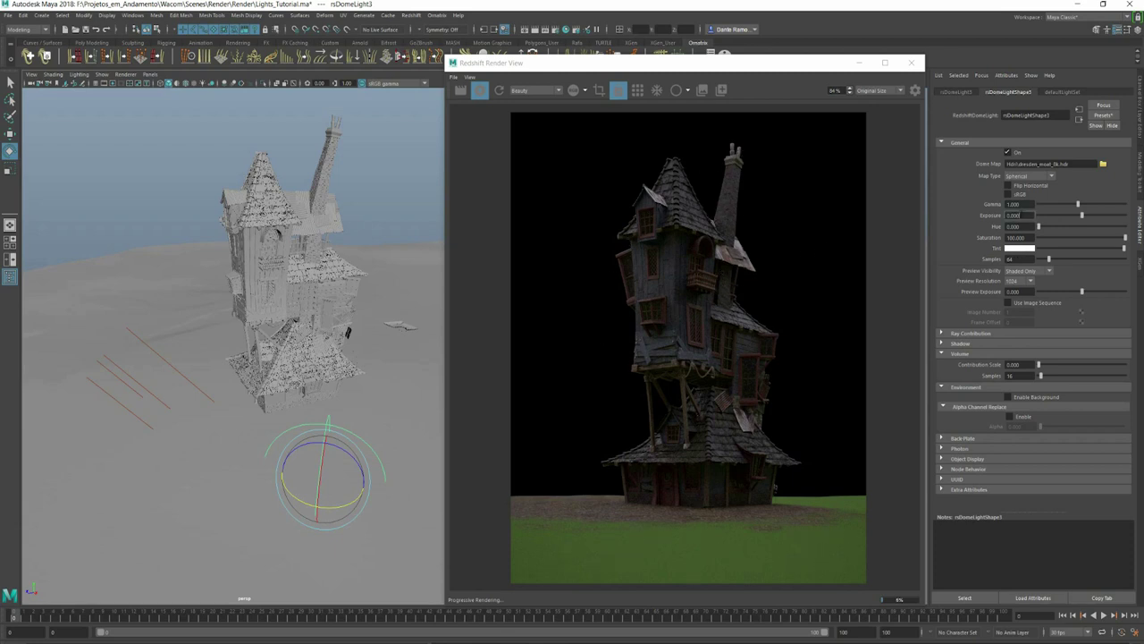
# - Lower the rsDomeLightShape3 exposure slightly and switch the sun light on in sunShape
pyautogui.click(1013, 216)
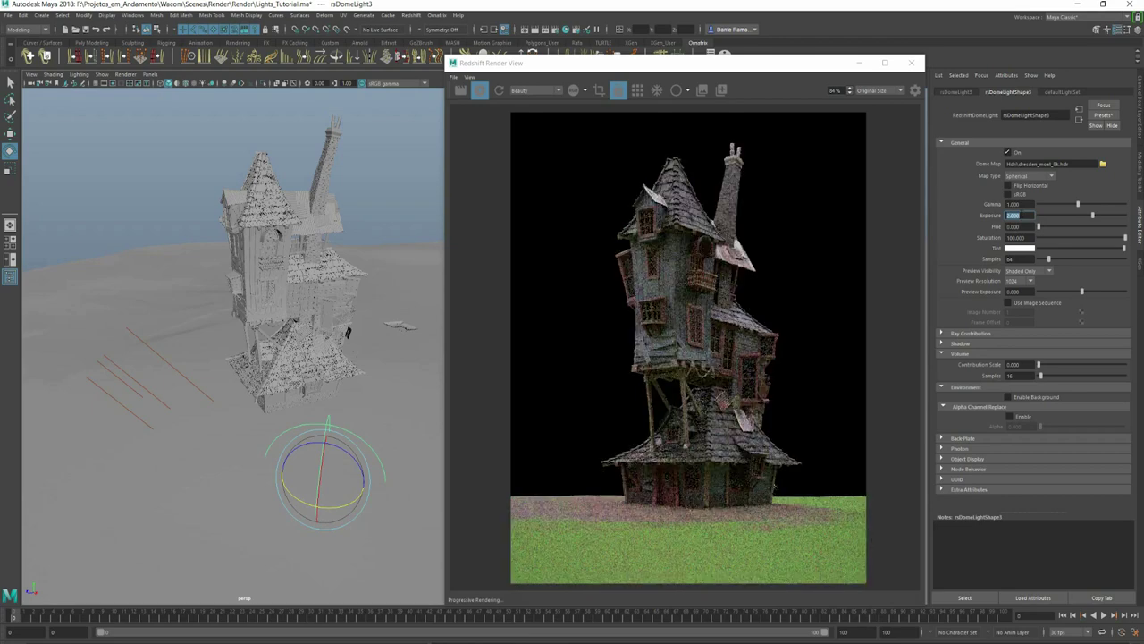
pyautogui.press('Return')
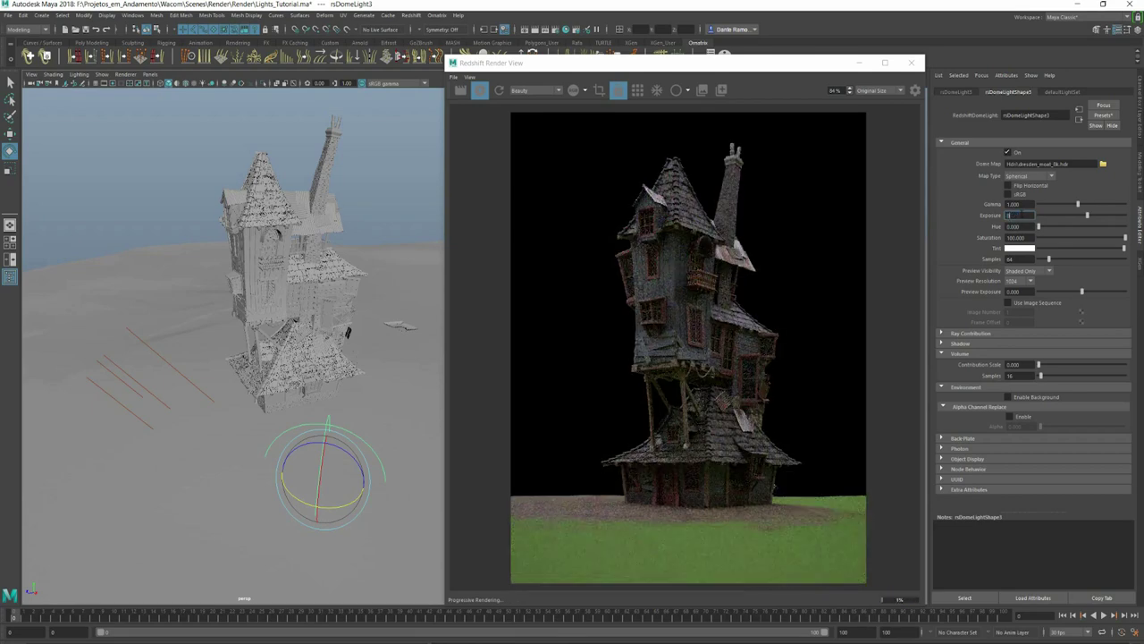
pyautogui.press('Return')
pyautogui.press('Return')
pyautogui.click(140, 341)
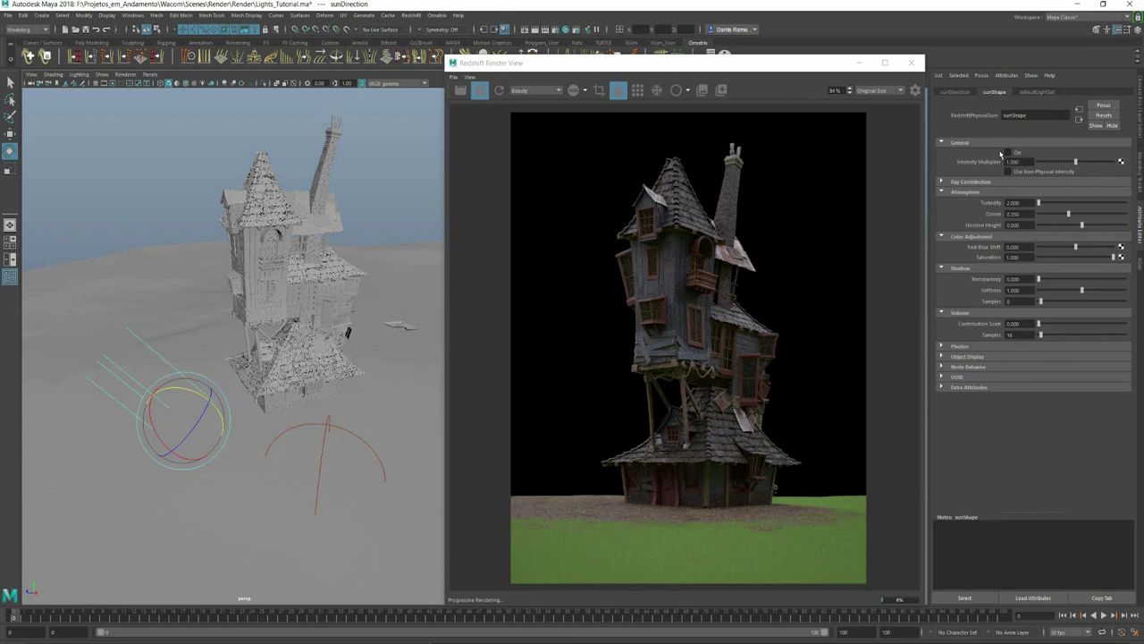
pyautogui.click(1008, 153)
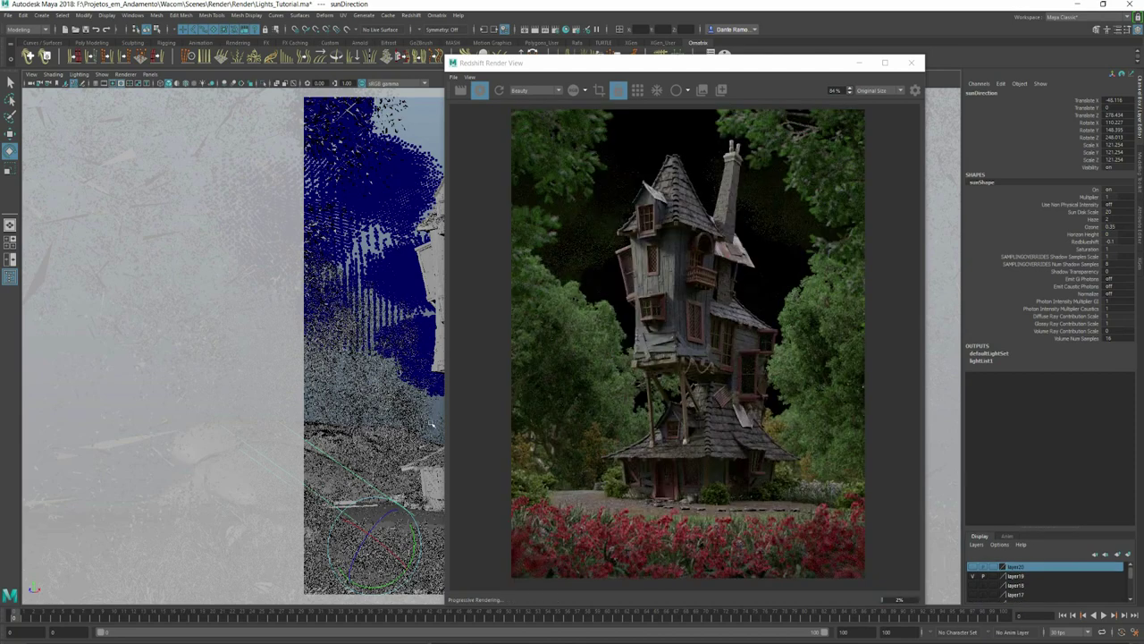
# - Limit rendering to a region of the house, rotate sunDirection, and select pasted_rsPhysicalSky1
pyautogui.moveTo(599, 225); pyautogui.dragTo(693, 439)
pyautogui.scroll(3, 598, 383)
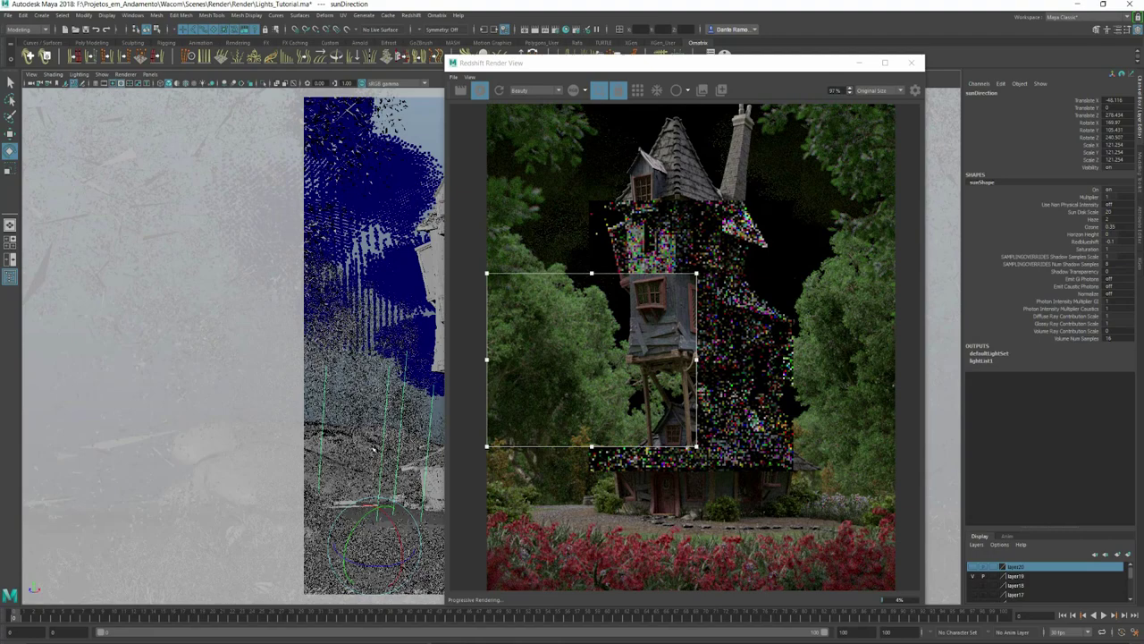
pyautogui.scroll(1, 777, 383)
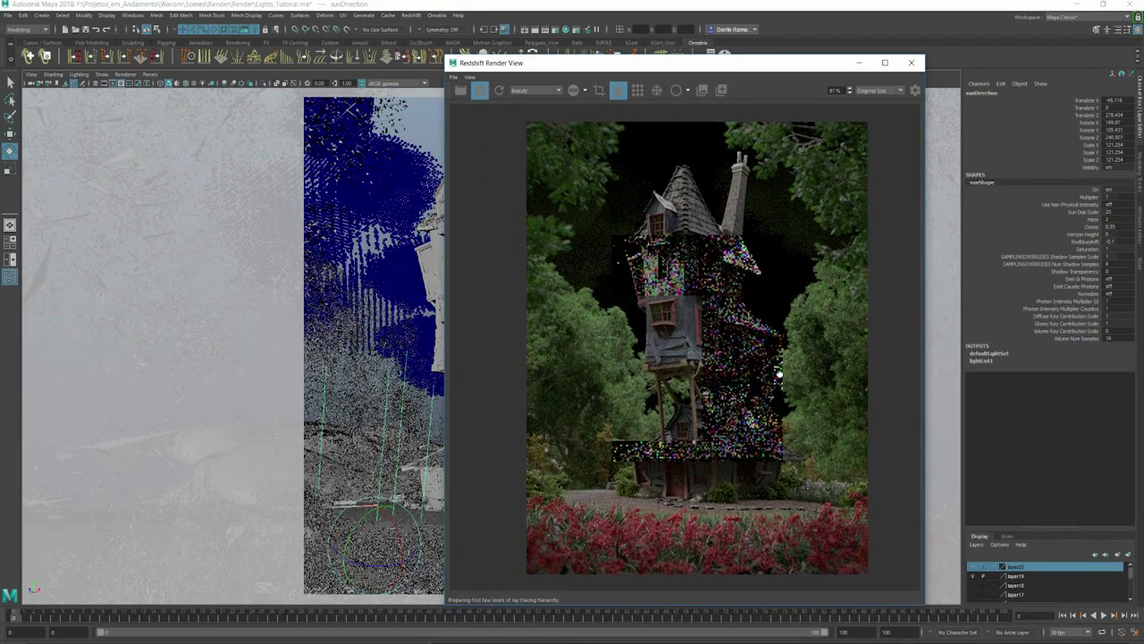
pyautogui.moveTo(420, 501); pyautogui.dragTo(407, 532)
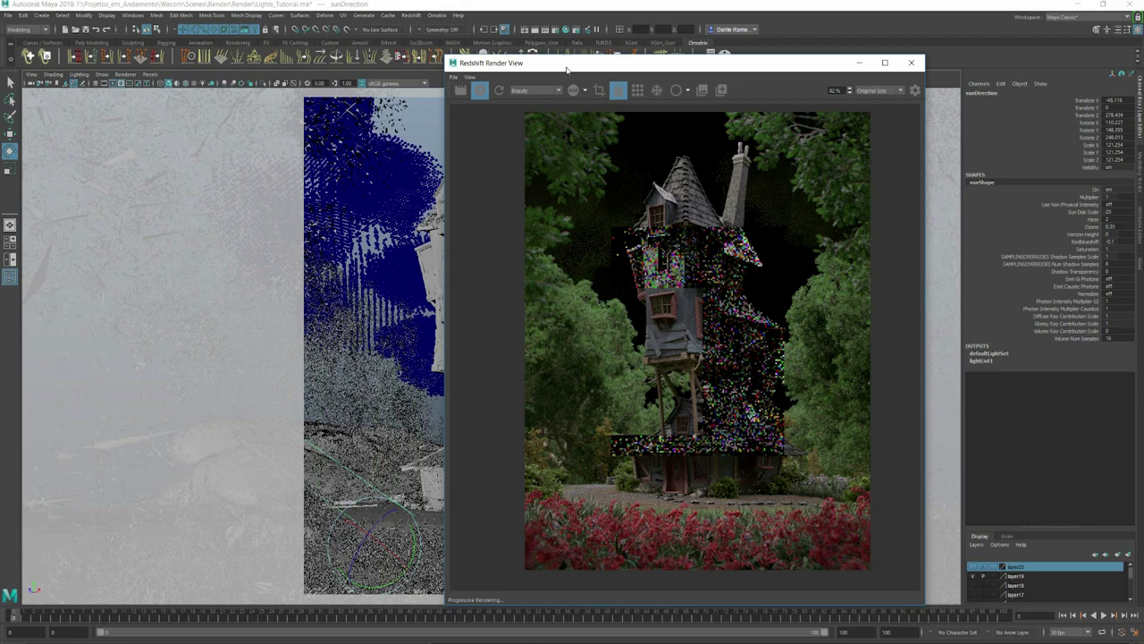
pyautogui.click(735, 285)
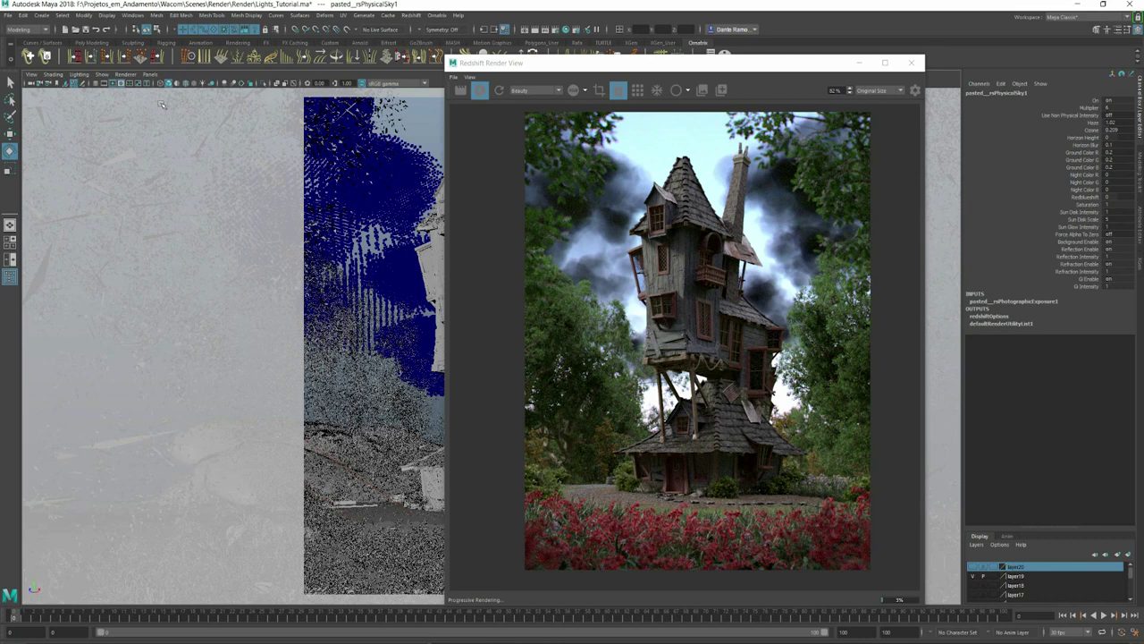
# - Hide polygon geometry in the viewport and set the sun light's Contribution Scale to 1
pyautogui.click(102, 74)
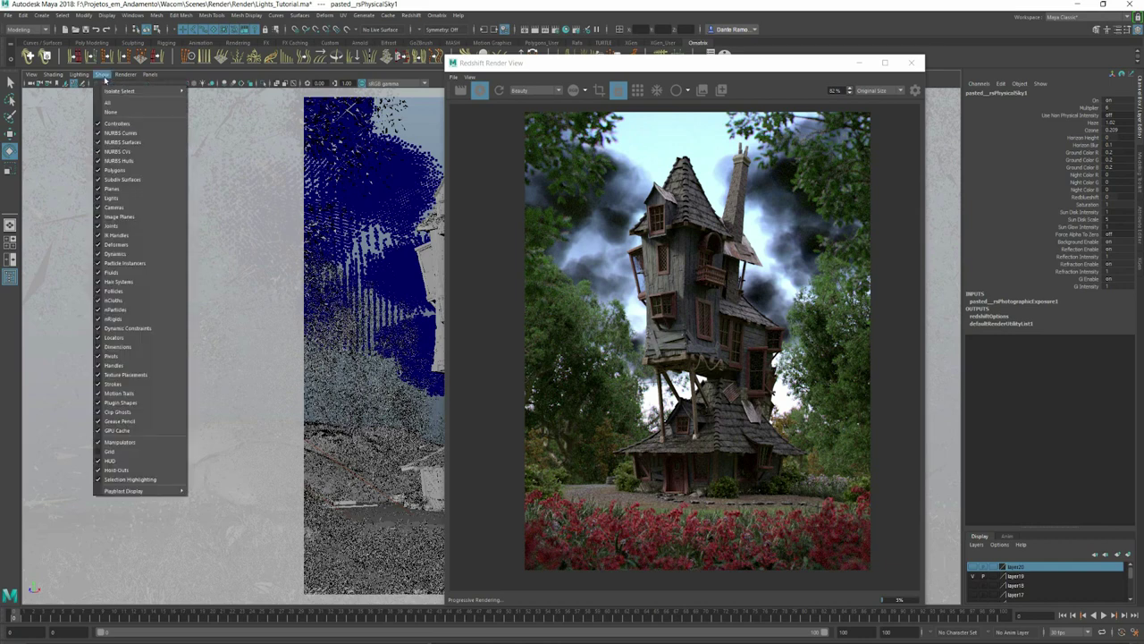
pyautogui.click(129, 172)
pyautogui.click(352, 473)
pyautogui.hotkey('ctrl', 'a')
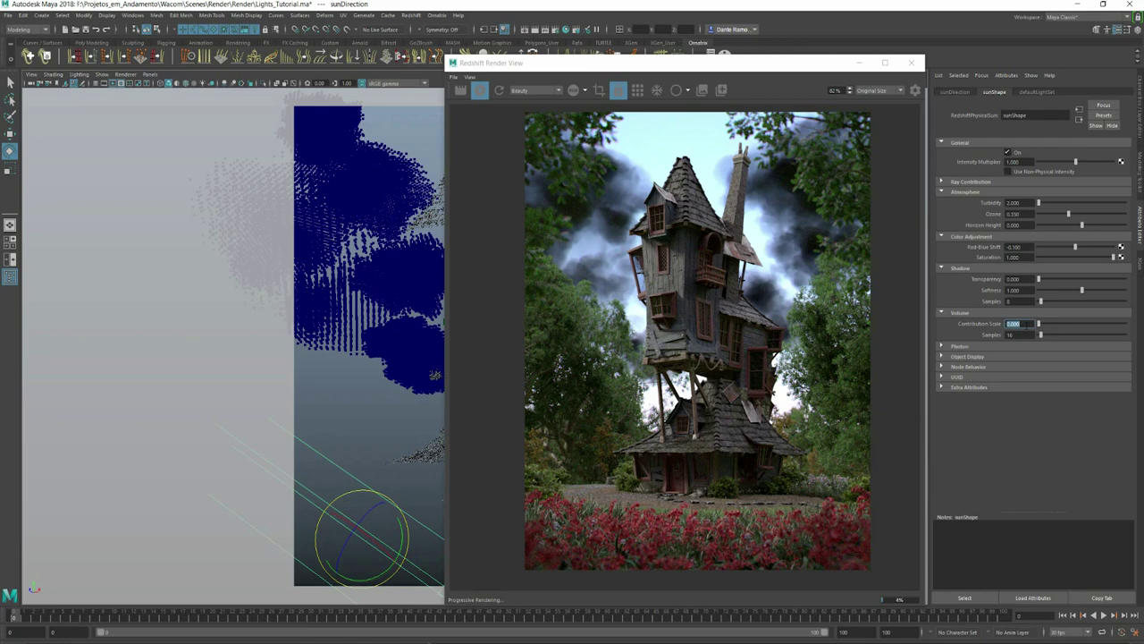
pyautogui.write('1')
pyautogui.press('Return')
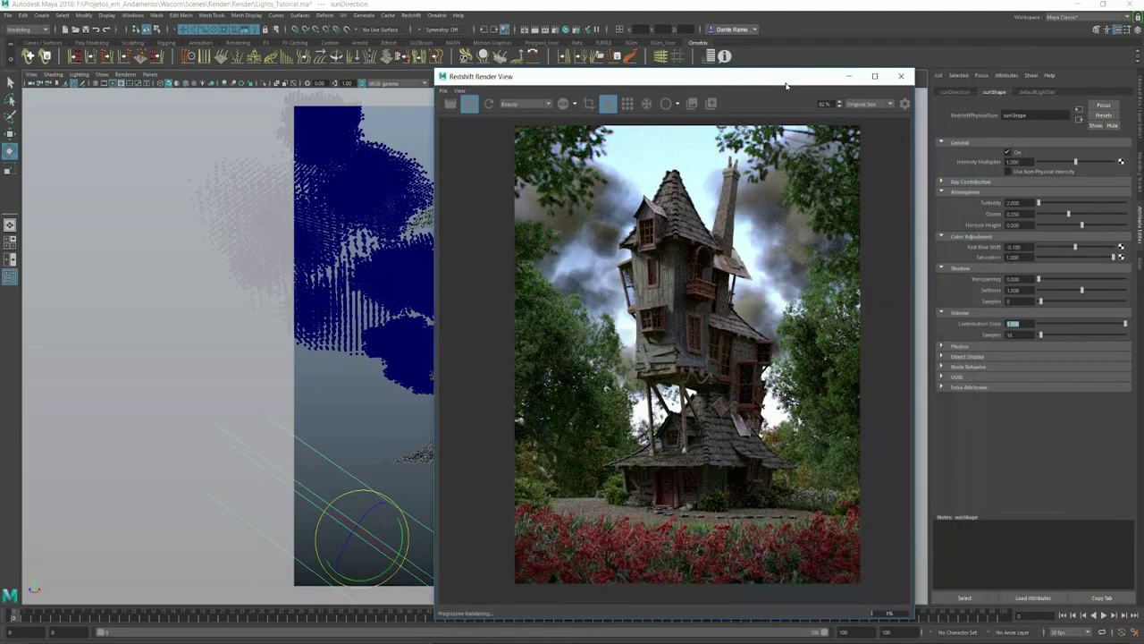
# - Switch to another perspective camera and set the dome light's Contribution Scale to 1
pyautogui.click(150, 74)
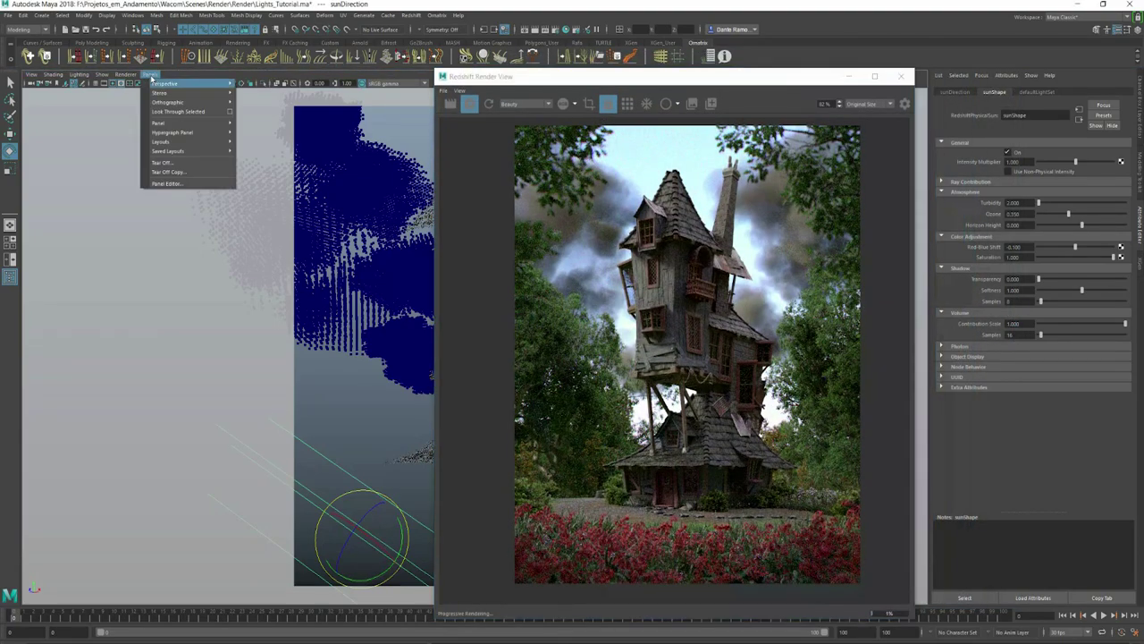
pyautogui.click(268, 89)
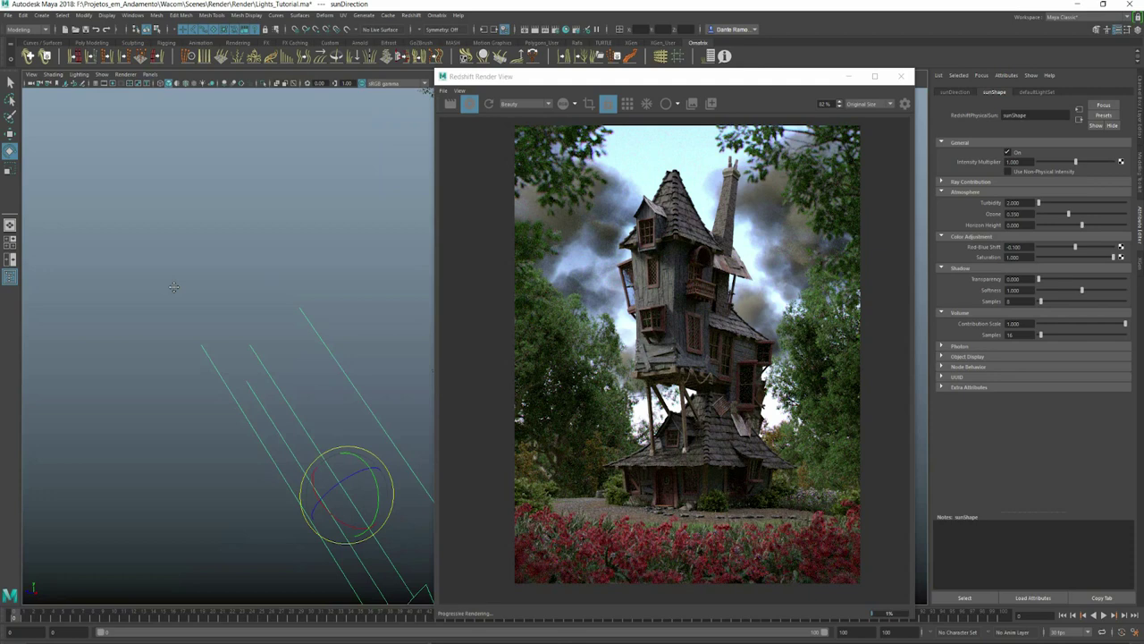
pyautogui.keyDown('alt'); pyautogui.moveTo(173, 286); pyautogui.dragTo(384, 368); pyautogui.keyUp('alt')
pyautogui.click(401, 362)
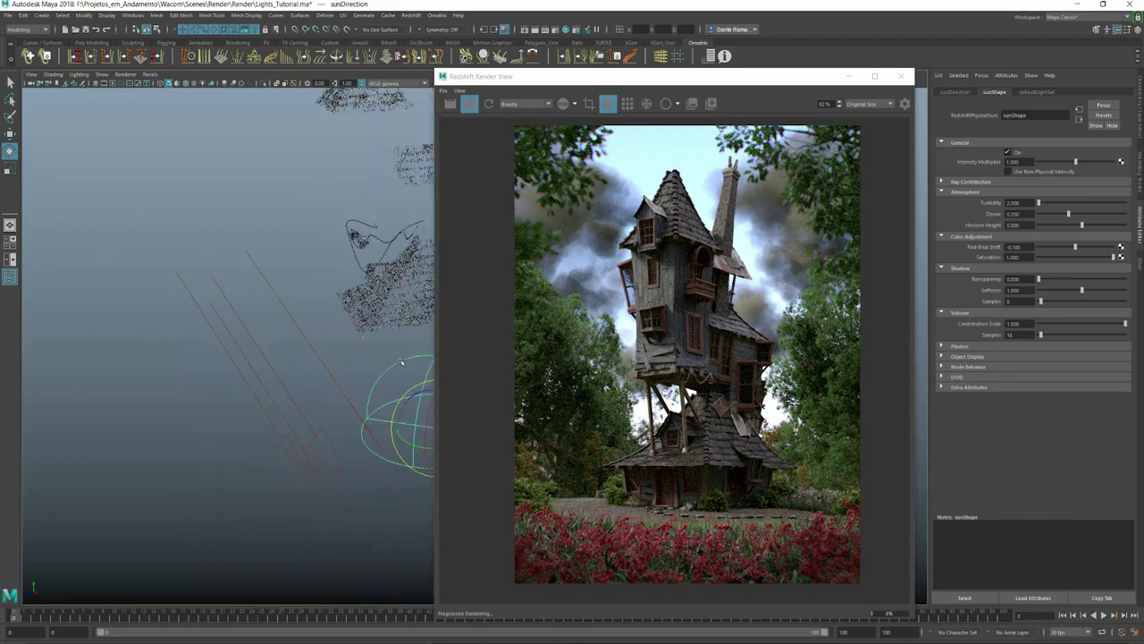
pyautogui.click(1026, 365)
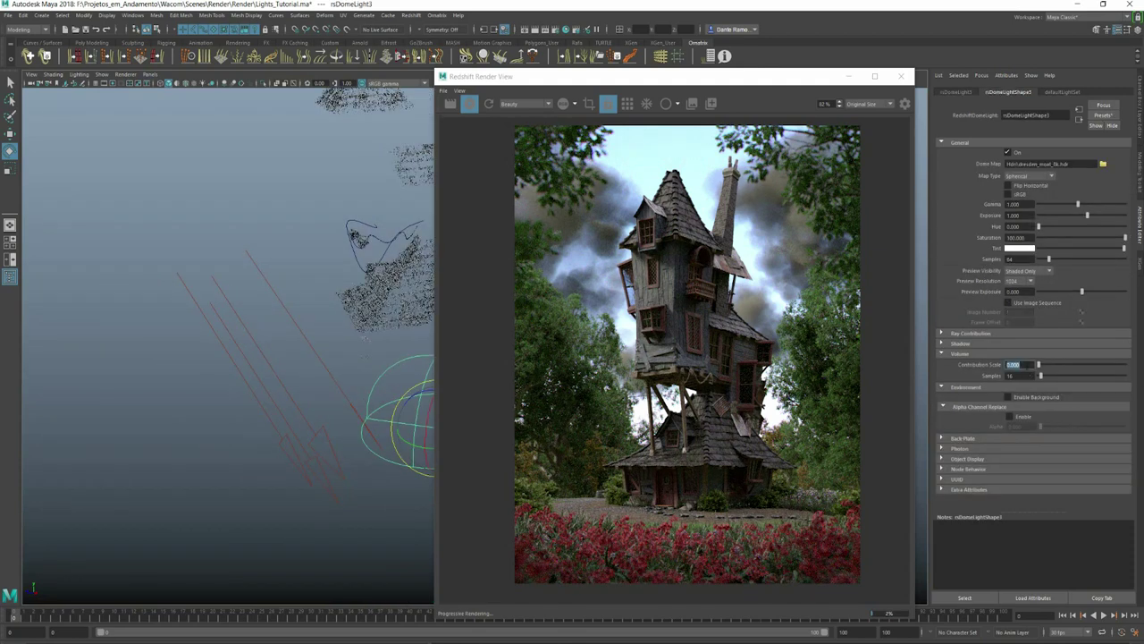
pyautogui.write('1')
pyautogui.press('Return')
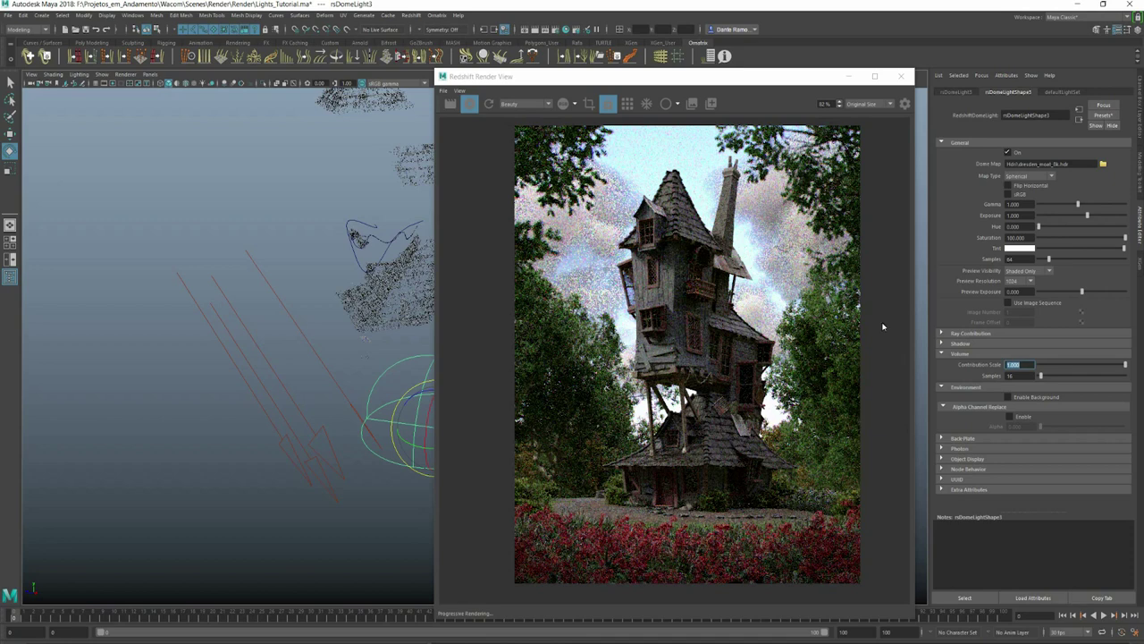
# - Set the dome light's volume contribution to 0.5 and region-render the upper-left image area
pyautogui.write('0.5')
pyautogui.press('Return')
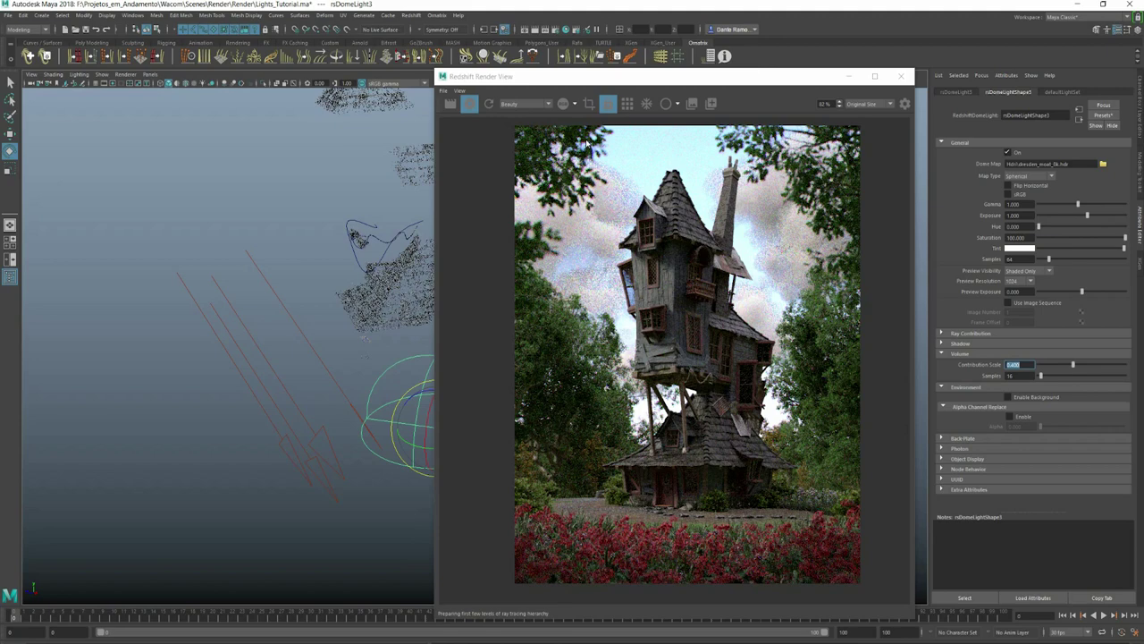
pyautogui.click(588, 103)
pyautogui.moveTo(514, 137); pyautogui.dragTo(694, 287)
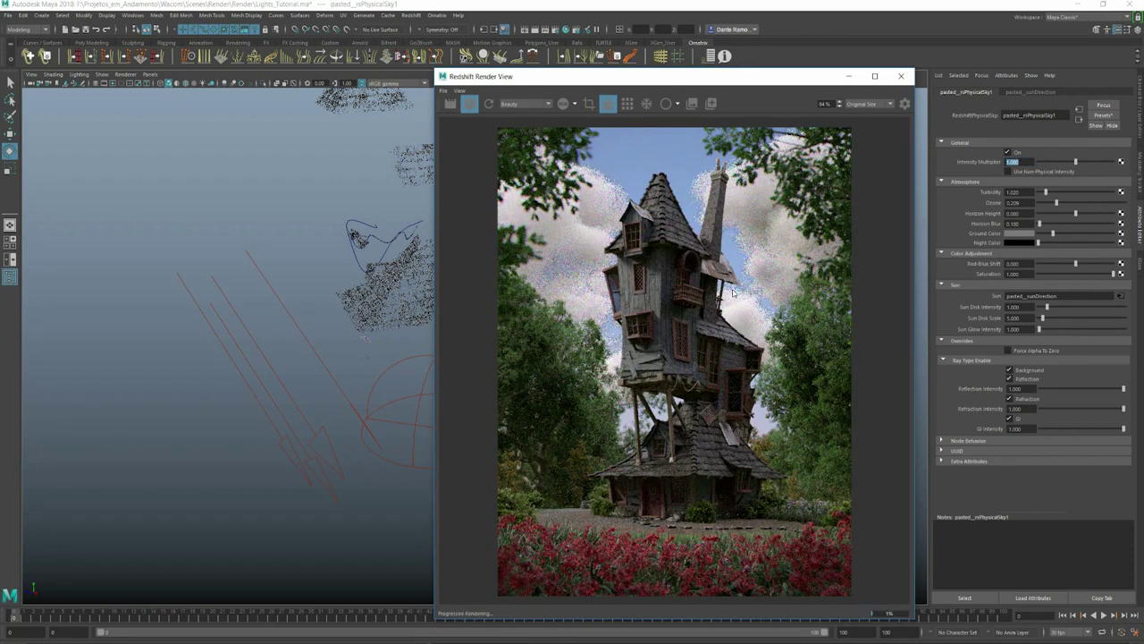
# - Raise the Render View preview exposure to brighten the house render and nudge the window
pyautogui.click(905, 103)
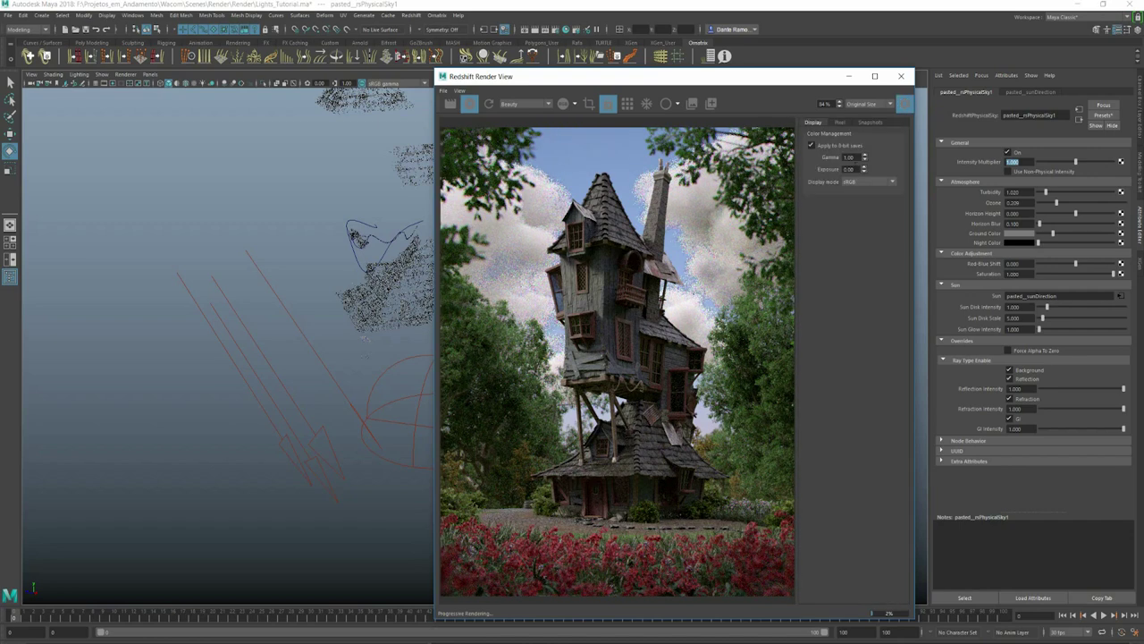
pyautogui.click(862, 166)
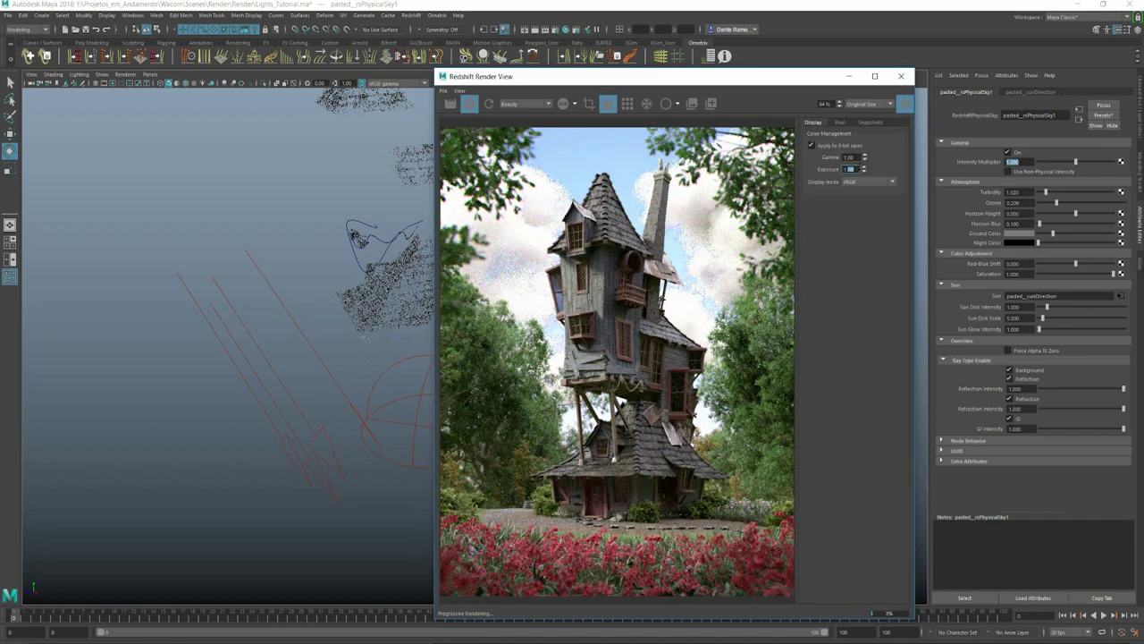
pyautogui.click(905, 104)
pyautogui.moveTo(746, 79); pyautogui.dragTo(761, 67)
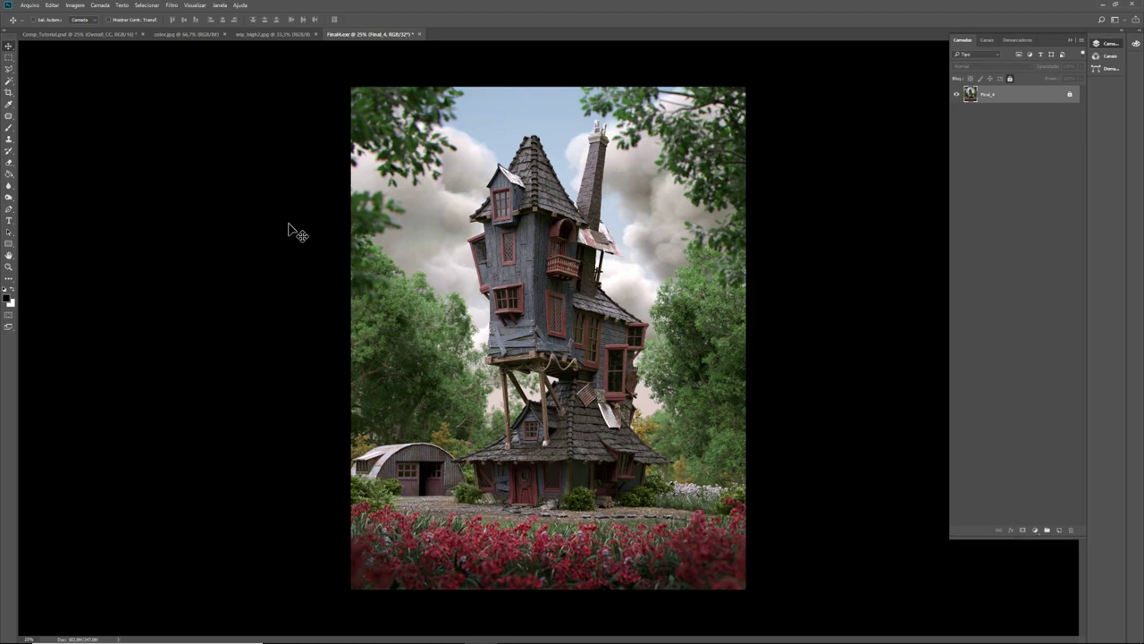
# - Switch to the wip_high2.jpg document with the blue-flower version of the house
pyautogui.click(268, 35)
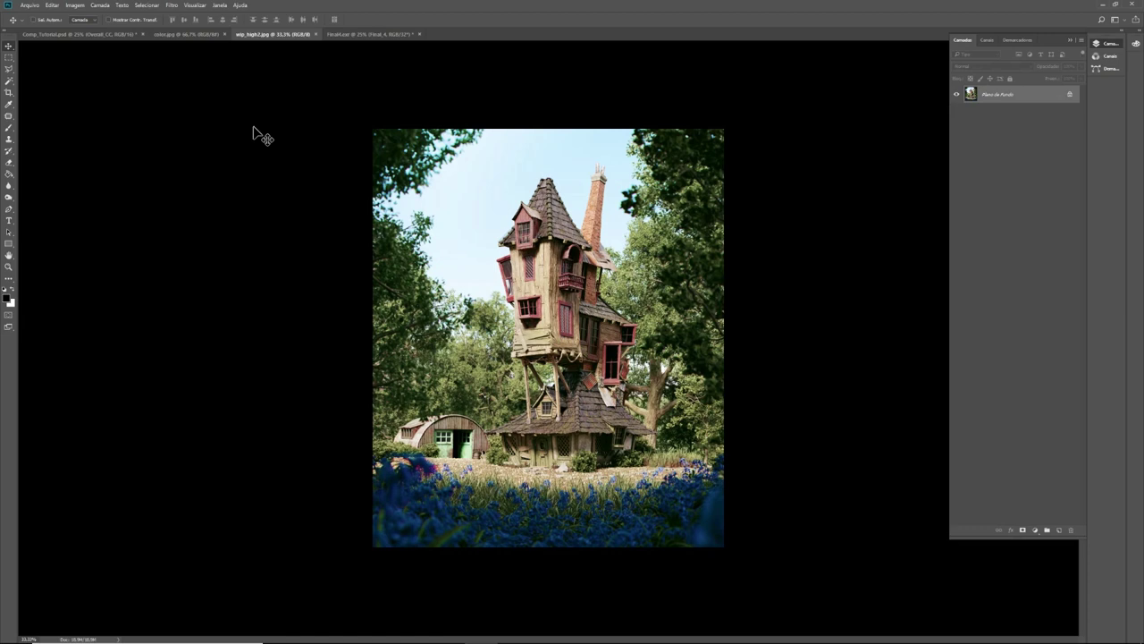
# - Cycle to the color.jpg document with Ctrl+Shift+Tab
pyautogui.hotkey('ctrl', 'shift', 'Tab')
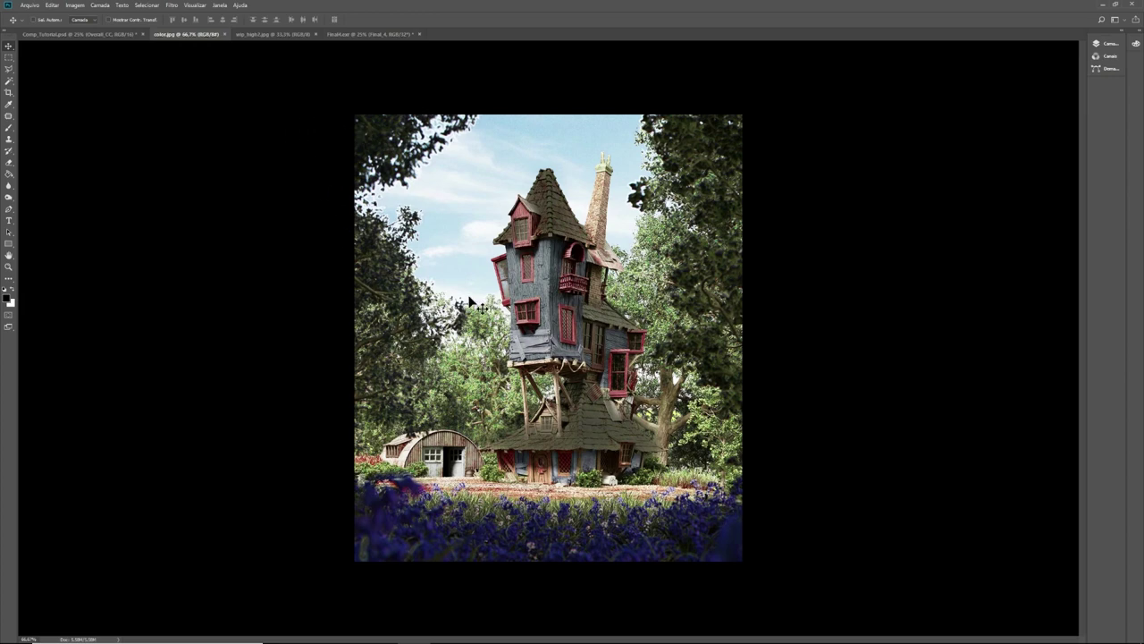
# - Switch back to the Final4.exr render document
pyautogui.click(374, 35)
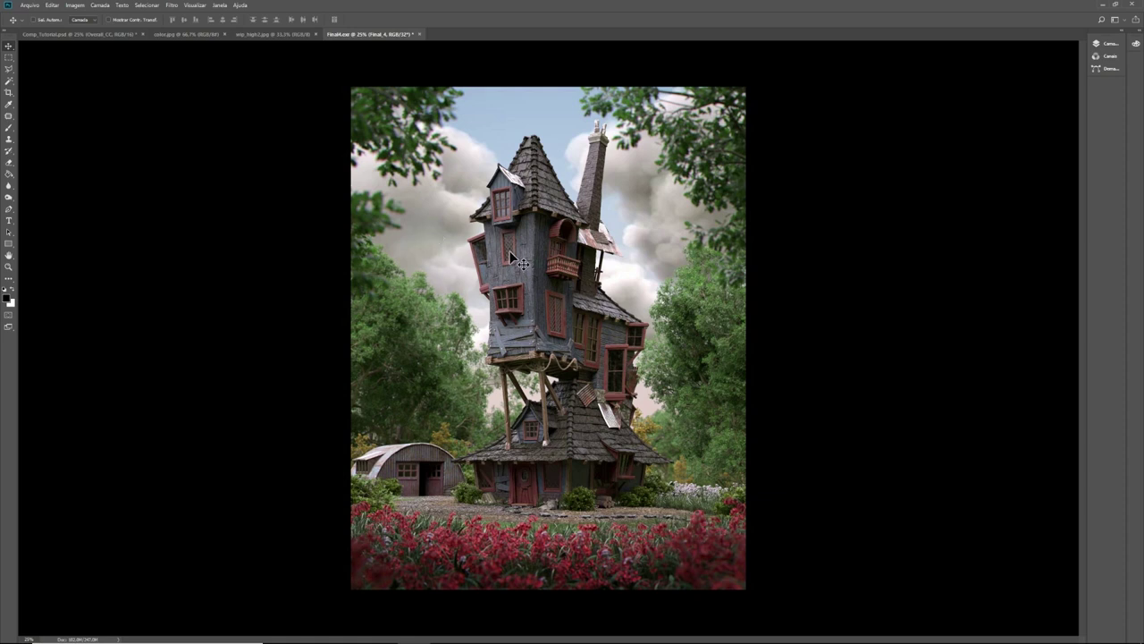
# - In Comp_Tutorial.psd, select Final_Render, then make the Agrupar 2 layer visible and select it
pyautogui.click(77, 35)
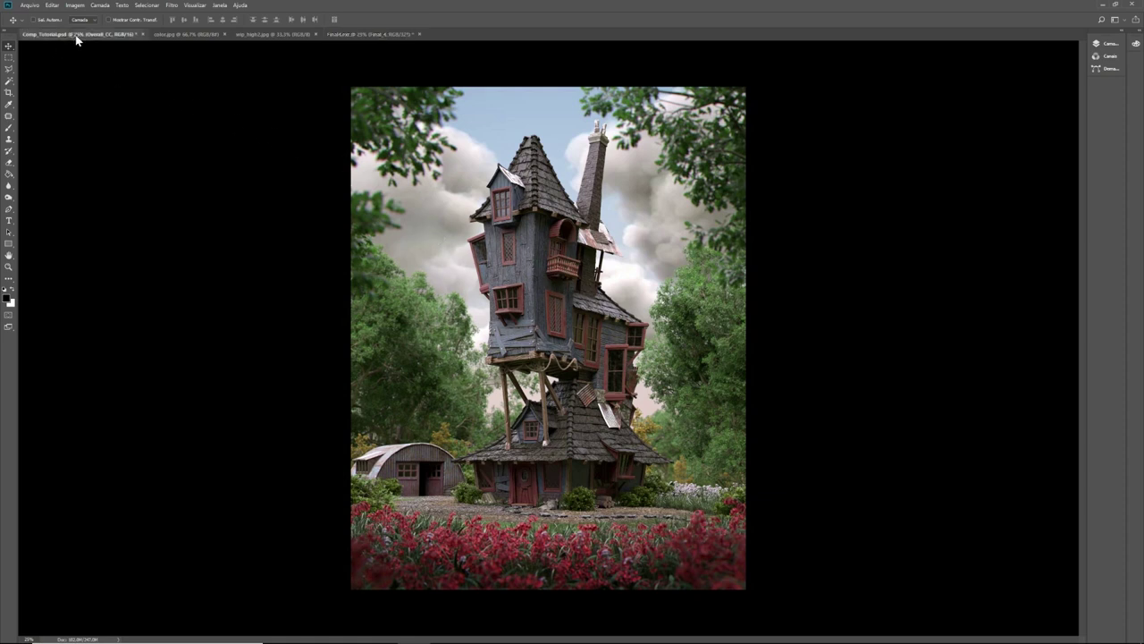
pyautogui.click(1106, 45)
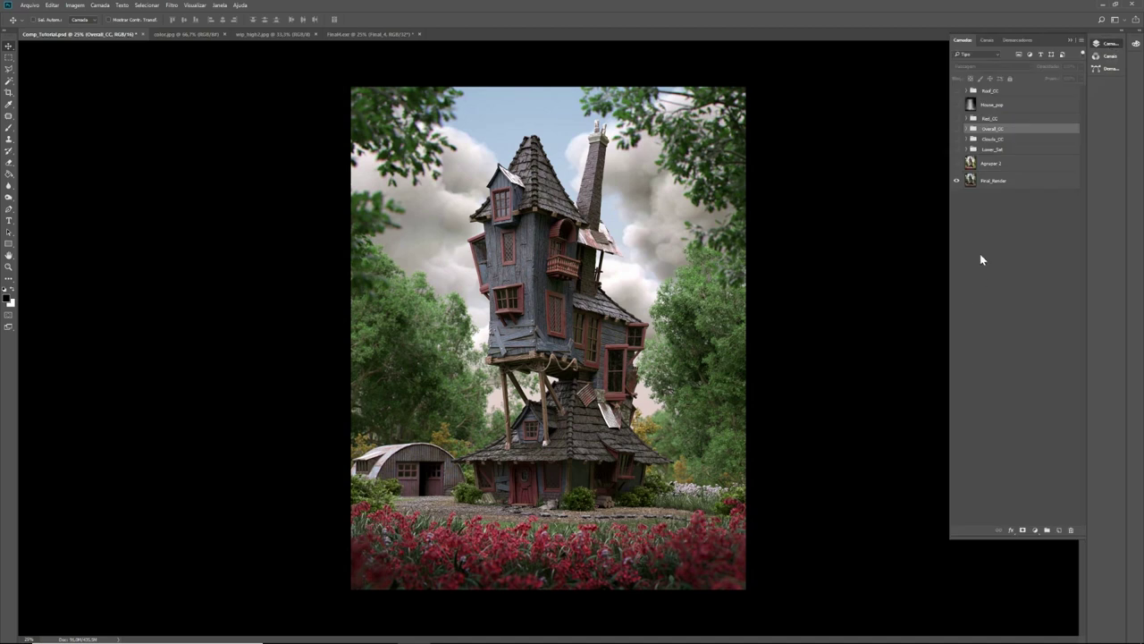
pyautogui.click(986, 183)
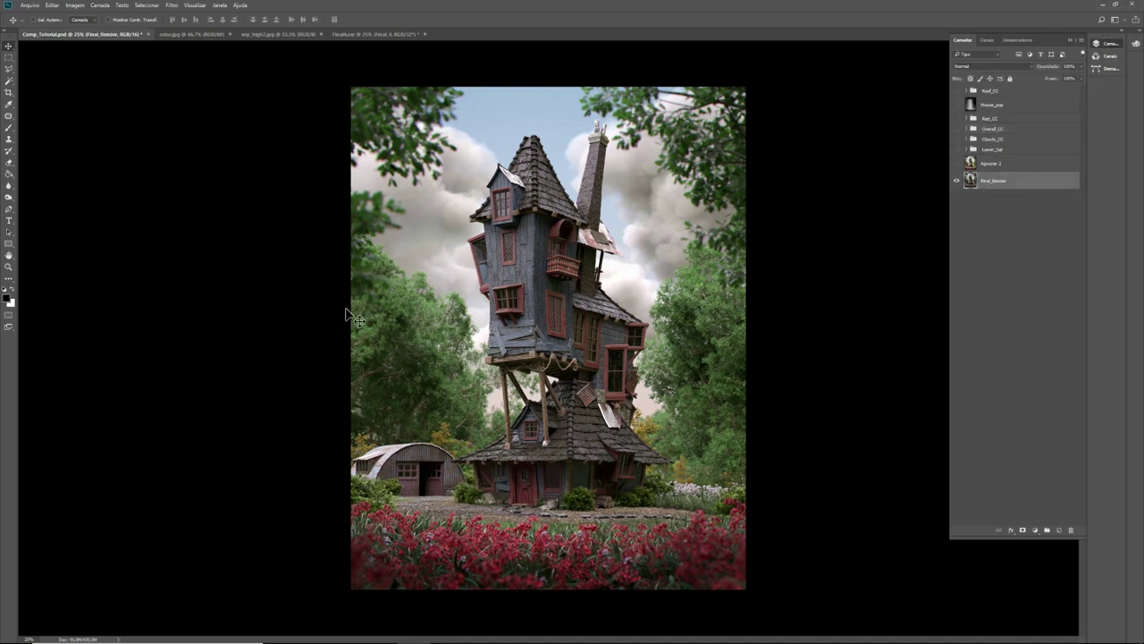
pyautogui.click(957, 163)
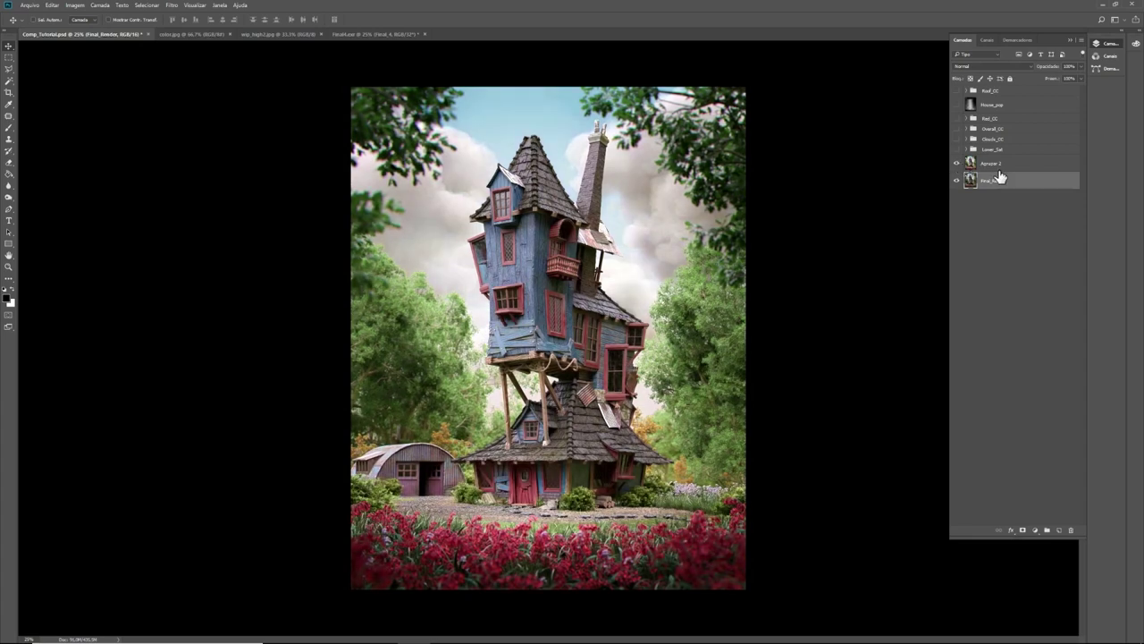
pyautogui.click(994, 164)
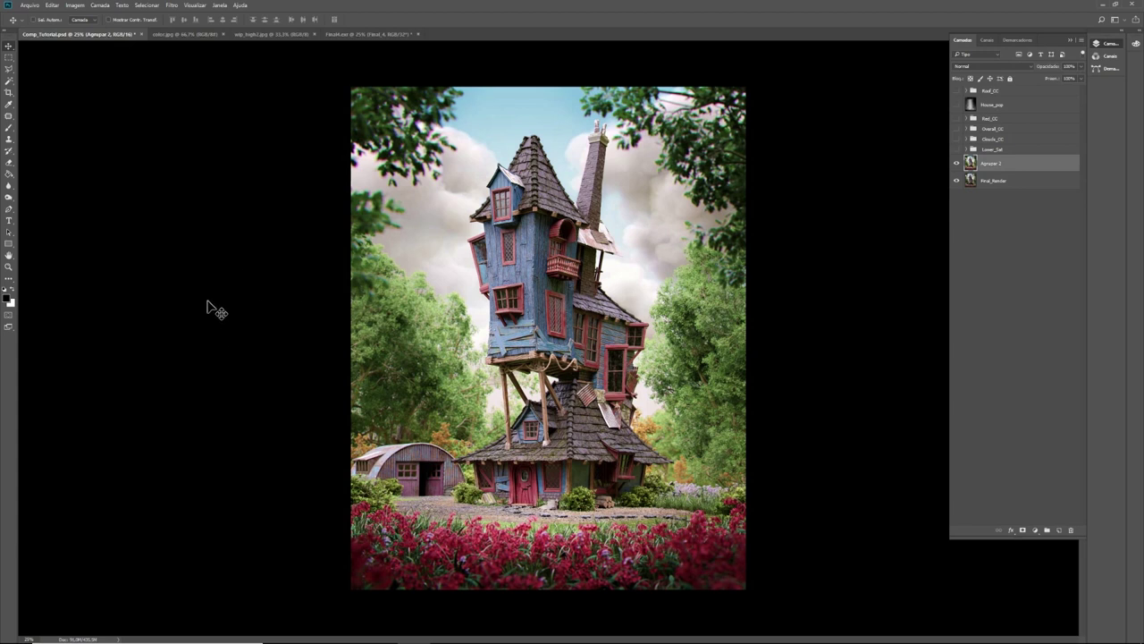
# - Select the Lower_Sat group in the Layers panel
pyautogui.click(992, 150)
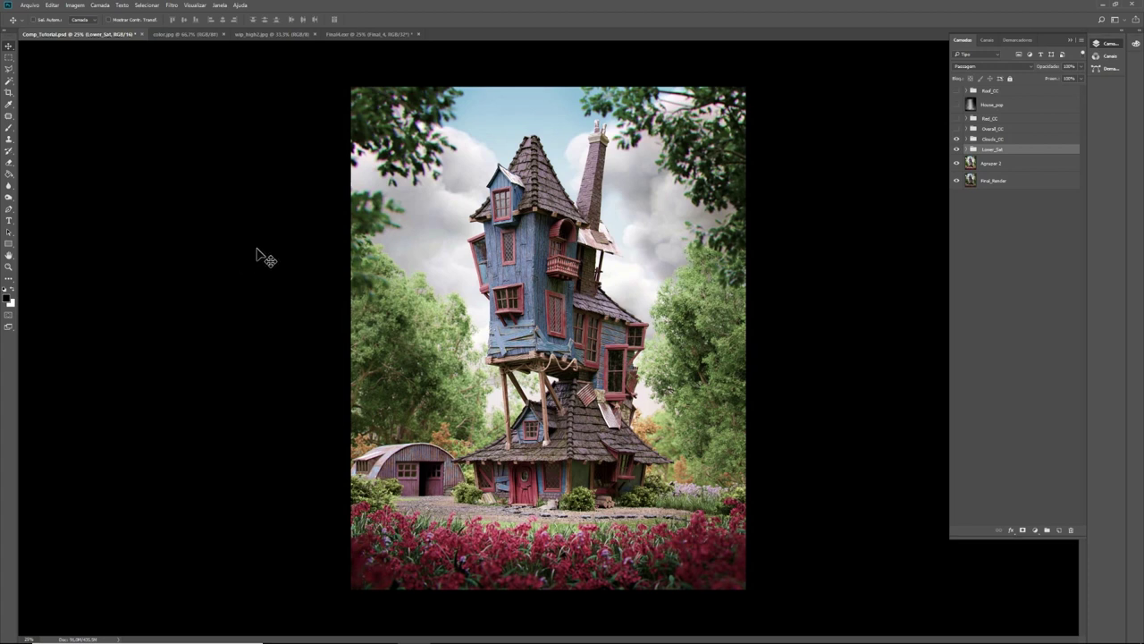
# - Compare the image with and without the Overall_CC correction
pyautogui.click(957, 129)
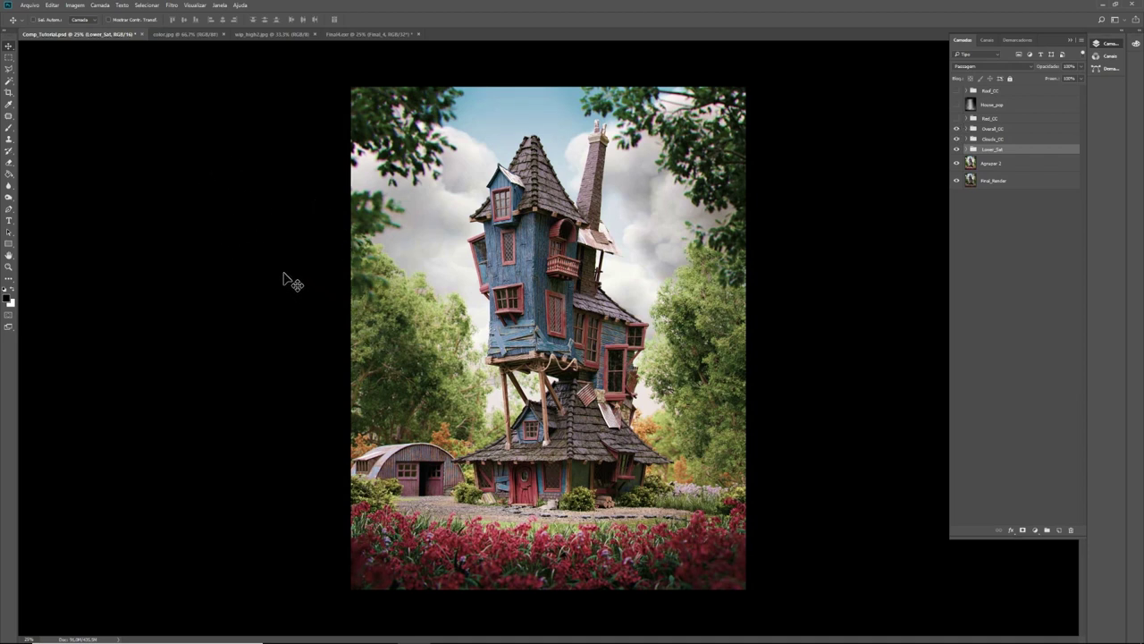
pyautogui.click(957, 129)
pyautogui.click(957, 130)
pyautogui.click(957, 129)
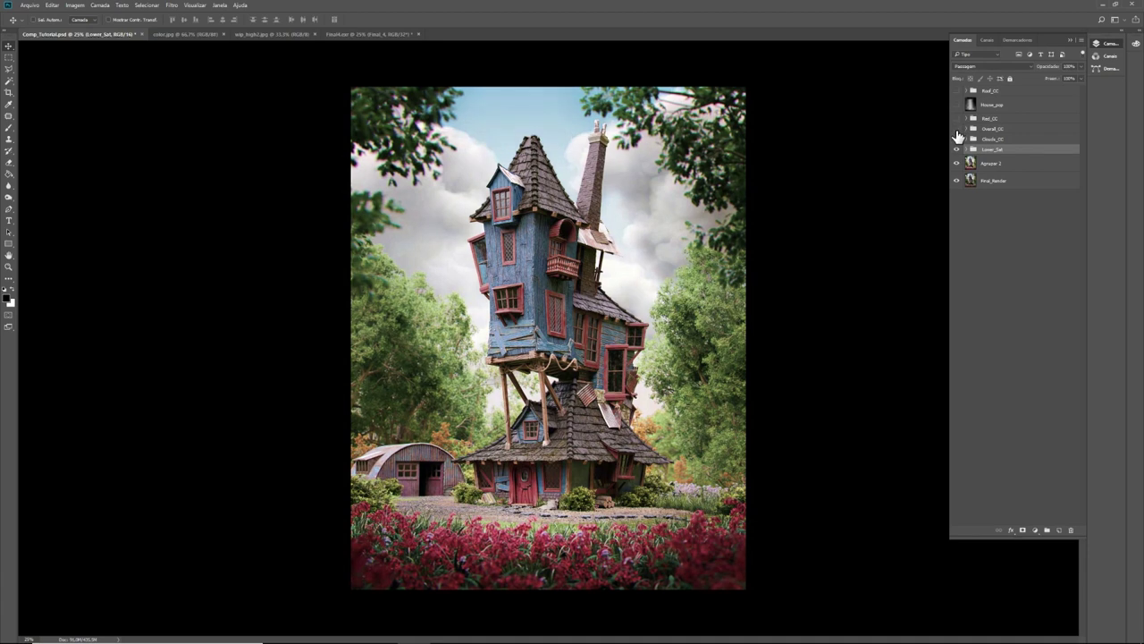
# - Compare the sky with and without Clouds_CC, leaving Clouds_CC switched on
pyautogui.click(956, 140)
pyautogui.click(956, 139)
pyautogui.click(956, 139)
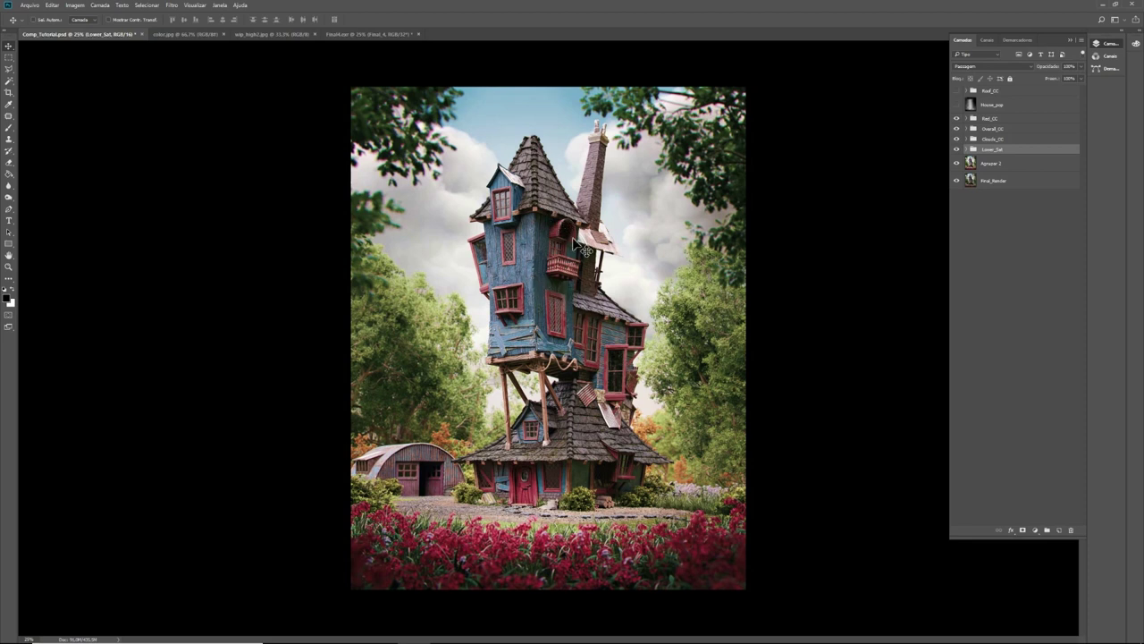
# - Switch on the Red_CC correction group and check the Lower_Sat group's effect
pyautogui.click(956, 119)
pyautogui.click(955, 149)
# - Select House_pop, switch it on, and compare the clouds with it hidden and shown
pyautogui.keyDown('ctrl'); pyautogui.click(461, 211); pyautogui.keyUp('ctrl')
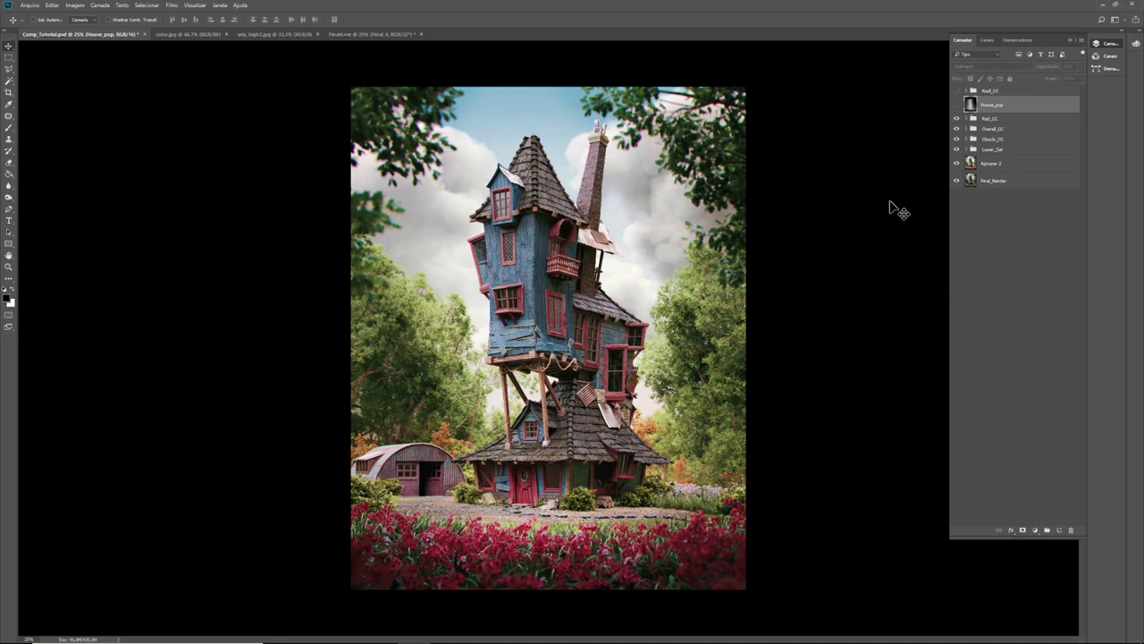
pyautogui.click(956, 105)
pyautogui.click(957, 106)
pyautogui.click(956, 105)
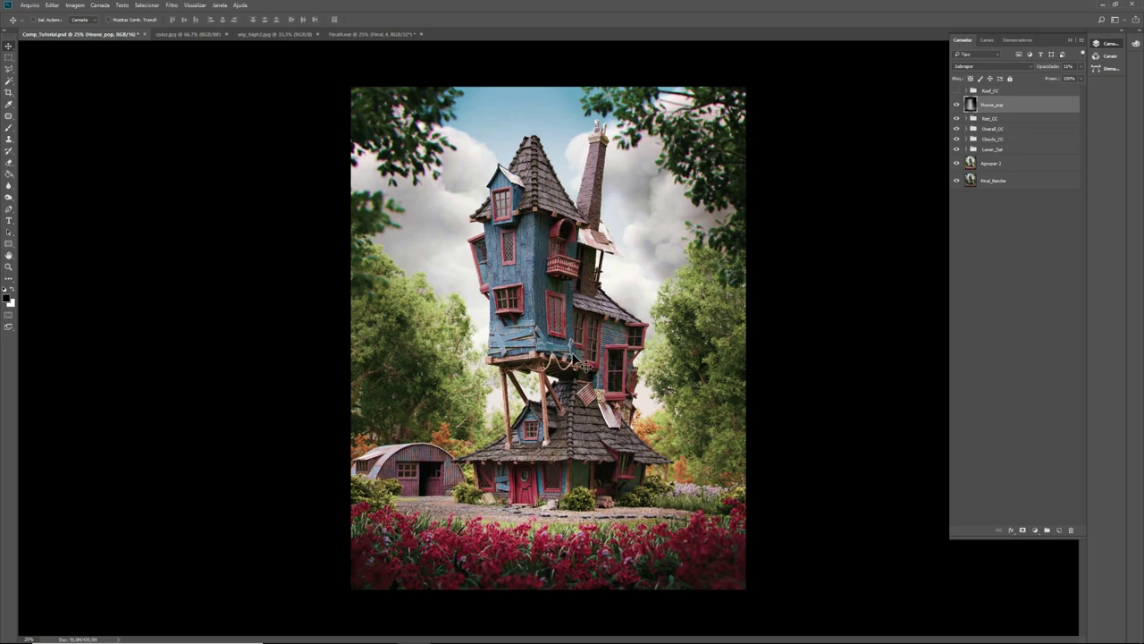
# - Turn on the Roof_CC group, comparing it off and on, so the chimney reads grey instead of reddish-brown
pyautogui.click(957, 92)
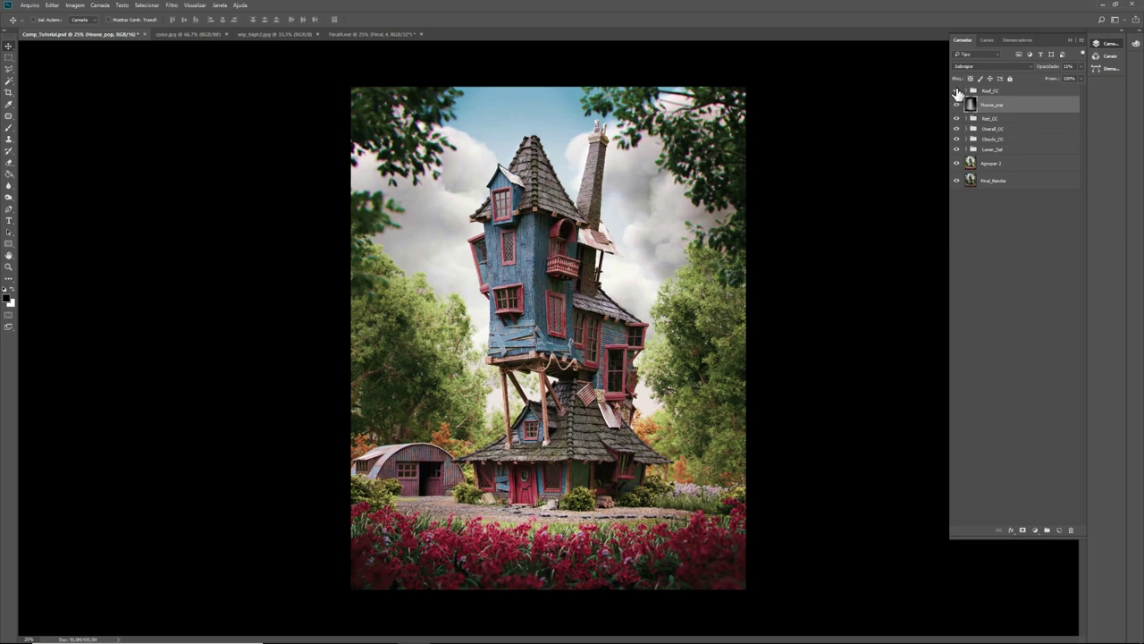
pyautogui.click(957, 91)
pyautogui.click(957, 91)
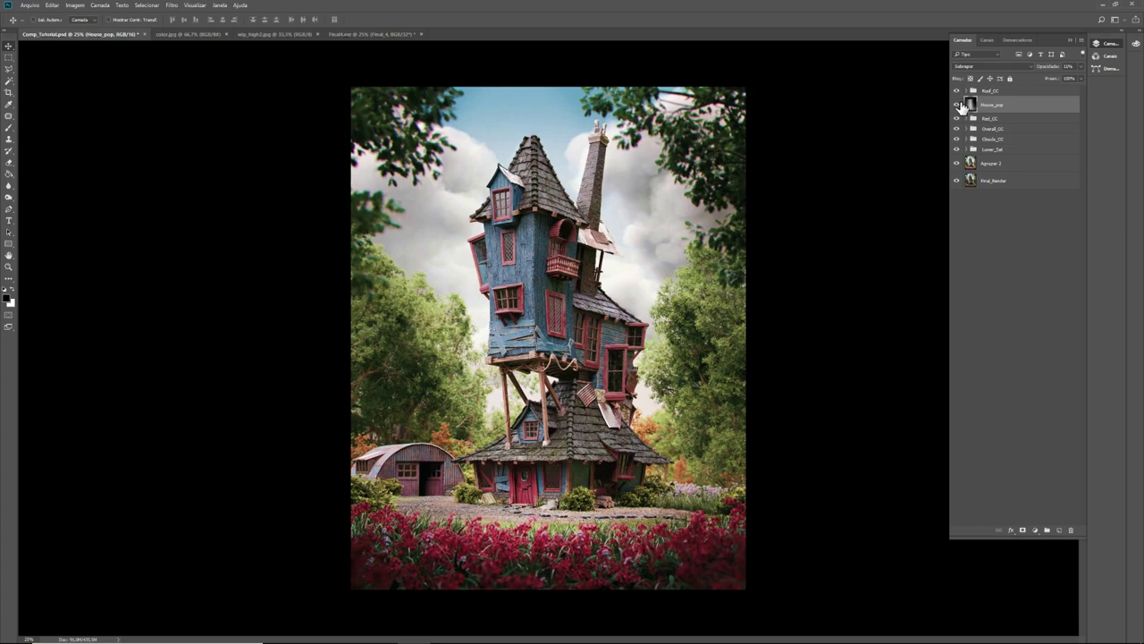